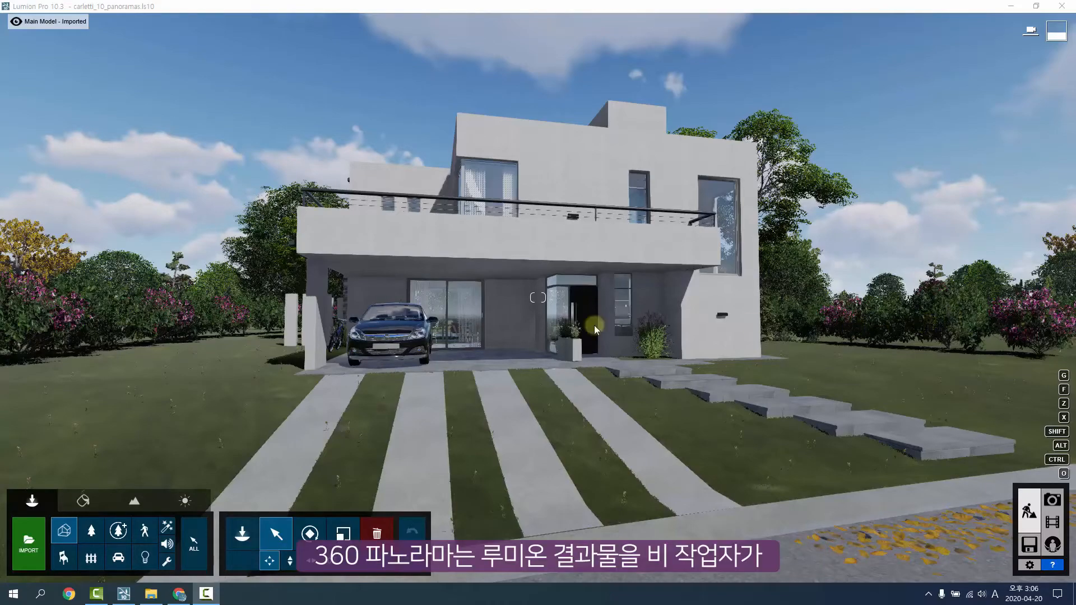
# Switch to 360 panorama mode and store a viewpoint close to the carport and parked car as the first panorama
pyautogui.moveTo(594, 328)
pyautogui.mouseDown(button='right')
pyautogui.moveTo(560, 314)
pyautogui.moveTo(583, 308)
pyautogui.moveTo(516, 321)
pyautogui.moveTo(560, 308)
pyautogui.moveTo(591, 319)
pyautogui.moveTo(545, 316)
pyautogui.moveTo(559, 305)
pyautogui.moveTo(564, 317)
pyautogui.mouseUp(button='right')
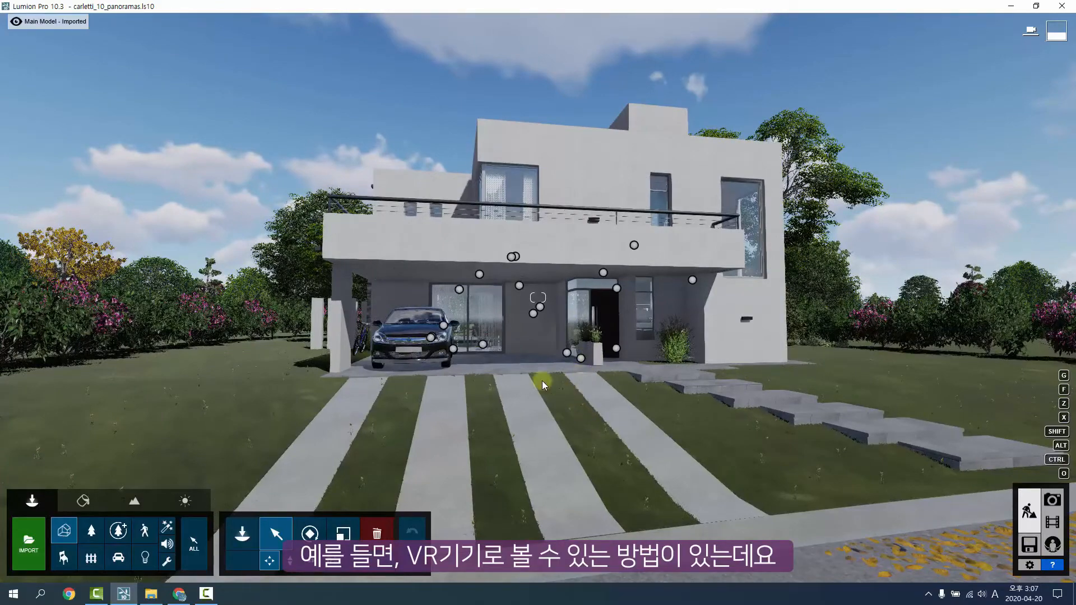
pyautogui.moveTo(544, 387); pyautogui.dragTo(543, 383, button='right')
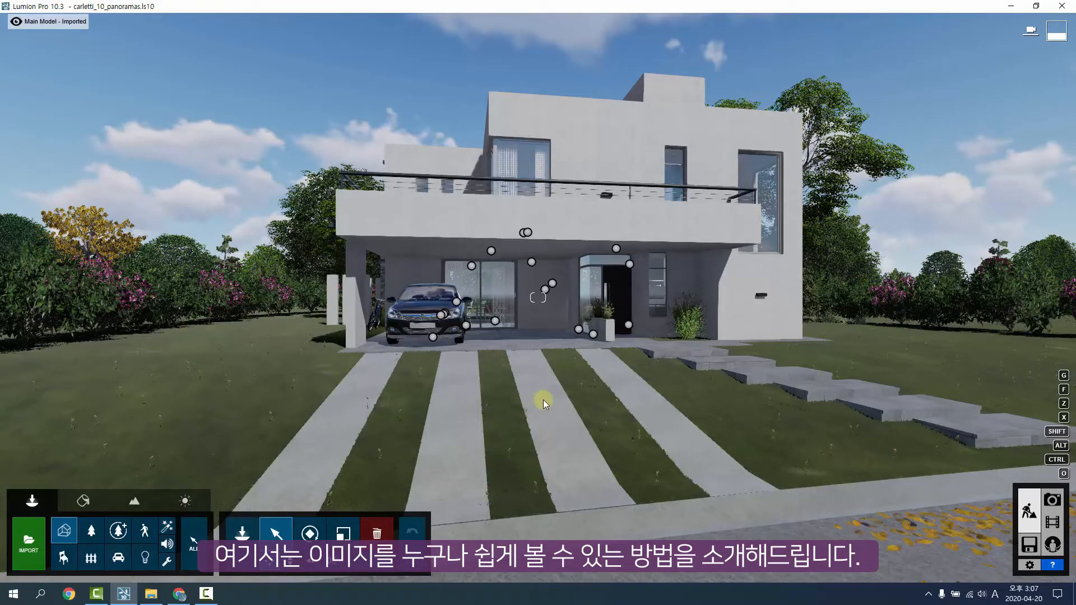
pyautogui.click(1055, 501)
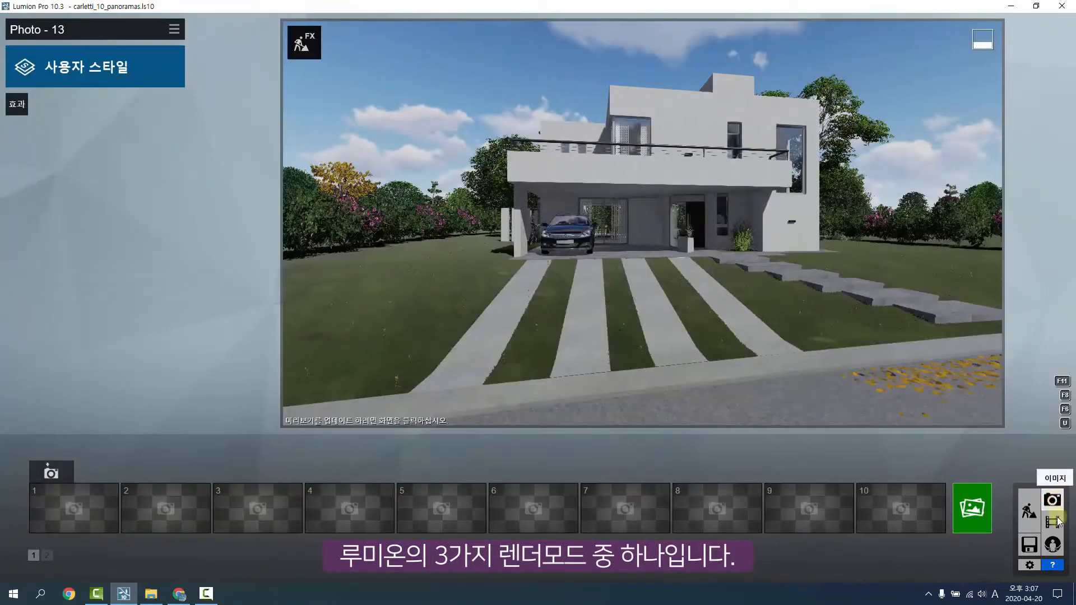
pyautogui.click(1053, 544)
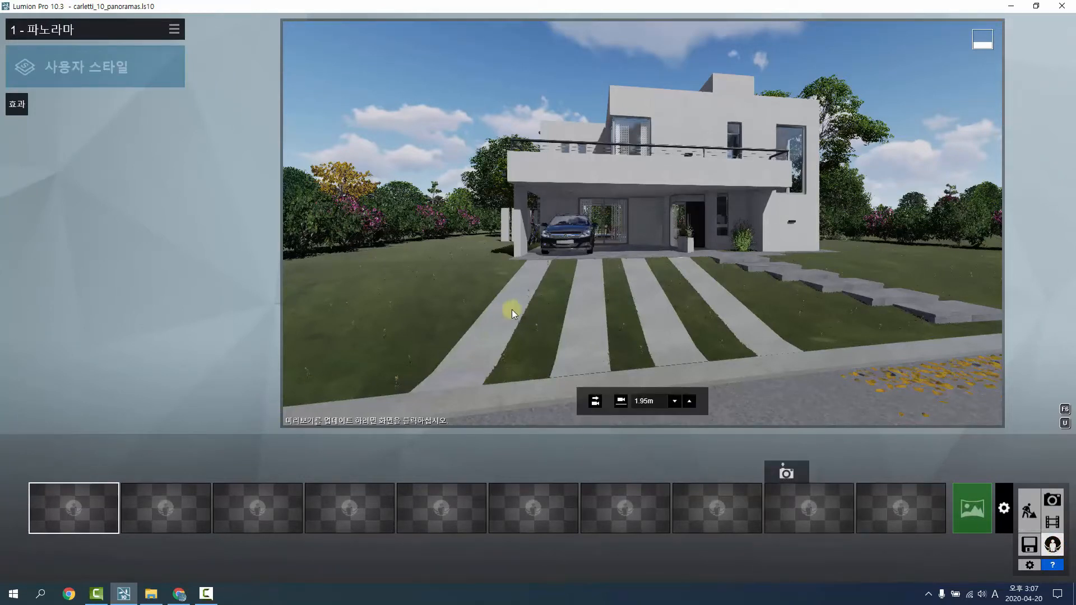
pyautogui.press('w')
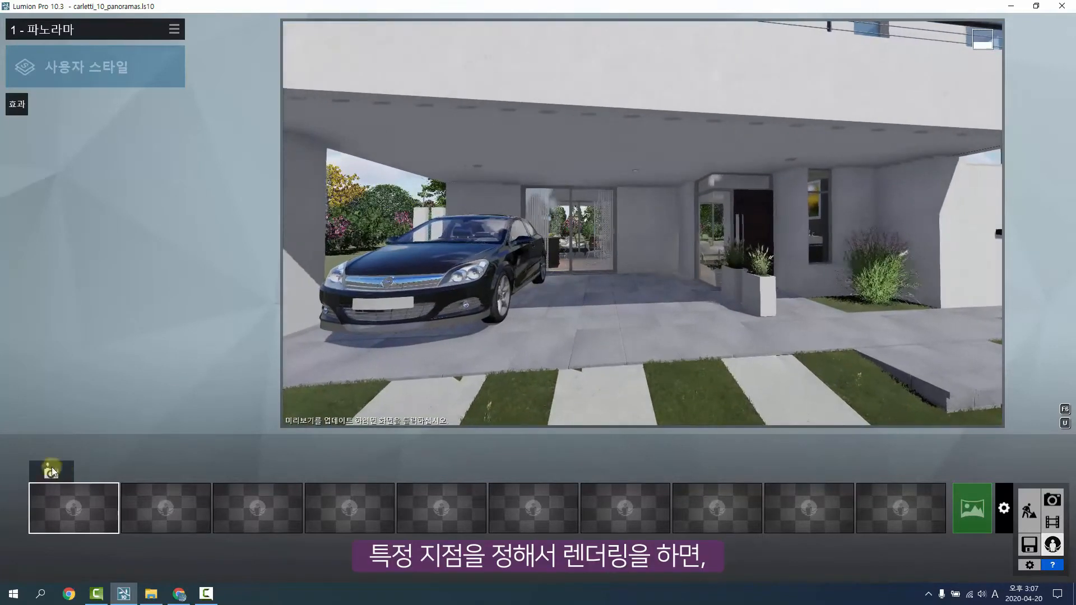
pyautogui.click(52, 470)
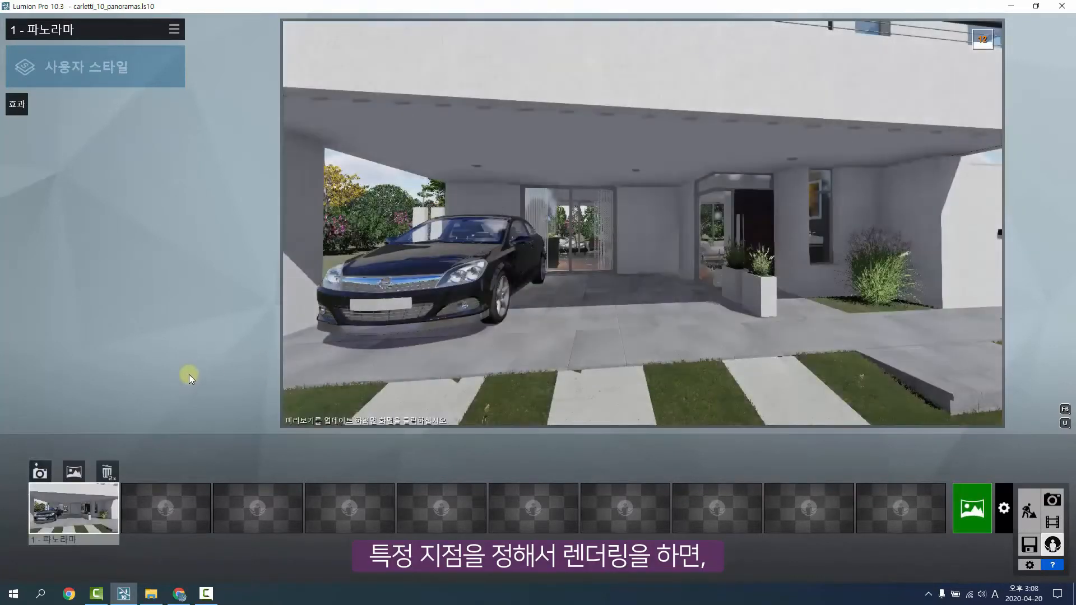
# Open the 360 panorama render settings for the first panorama and view both the MyLumion and standard panorama options
pyautogui.moveTo(605, 302); pyautogui.dragTo(591, 288, button='right')
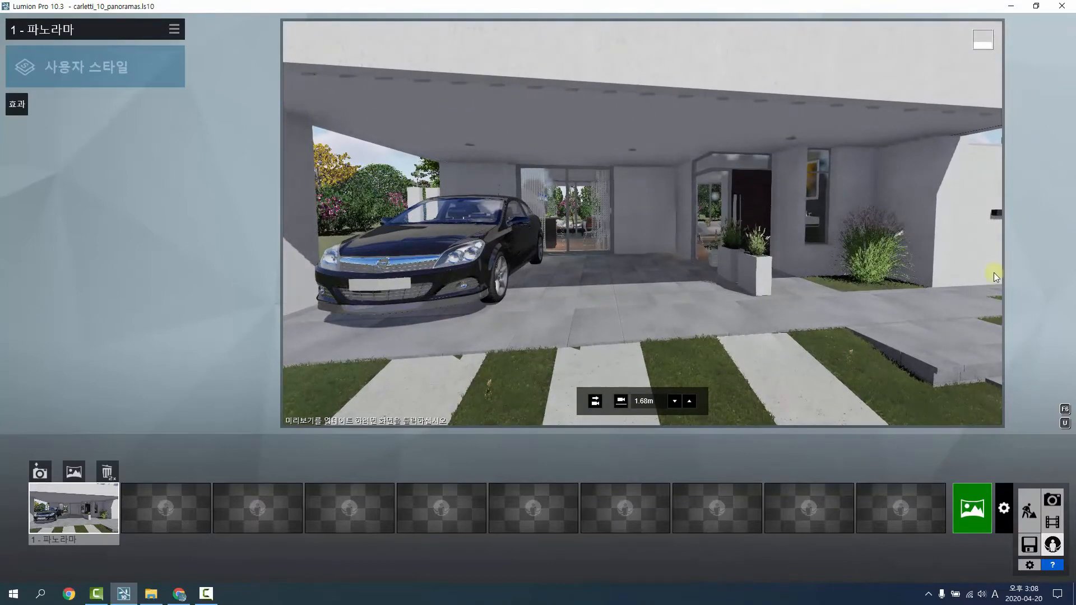
pyautogui.moveTo(673, 220); pyautogui.dragTo(635, 276, button='right')
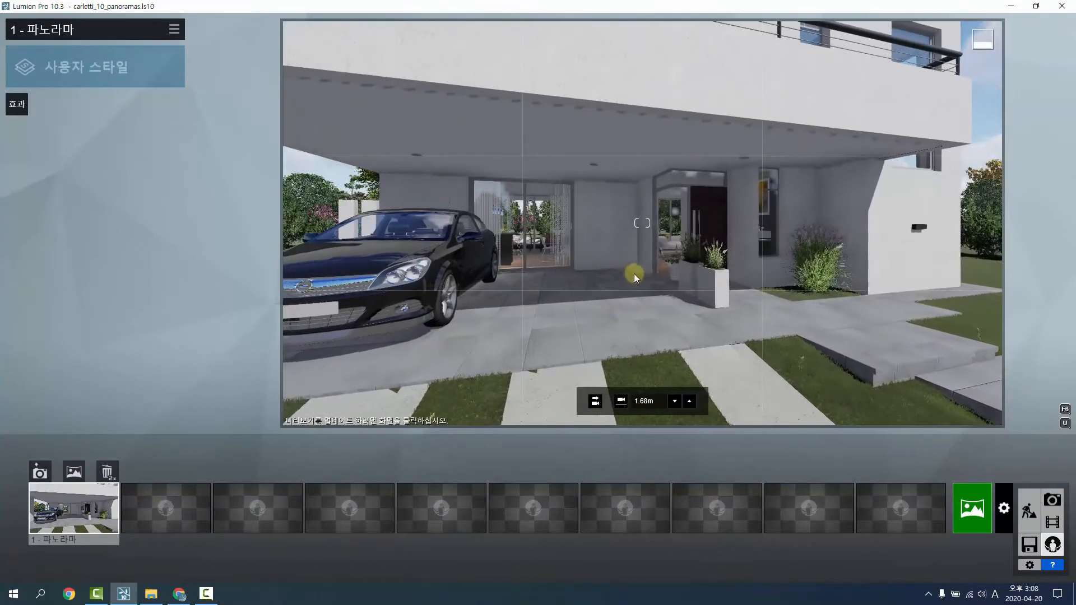
pyautogui.click(74, 471)
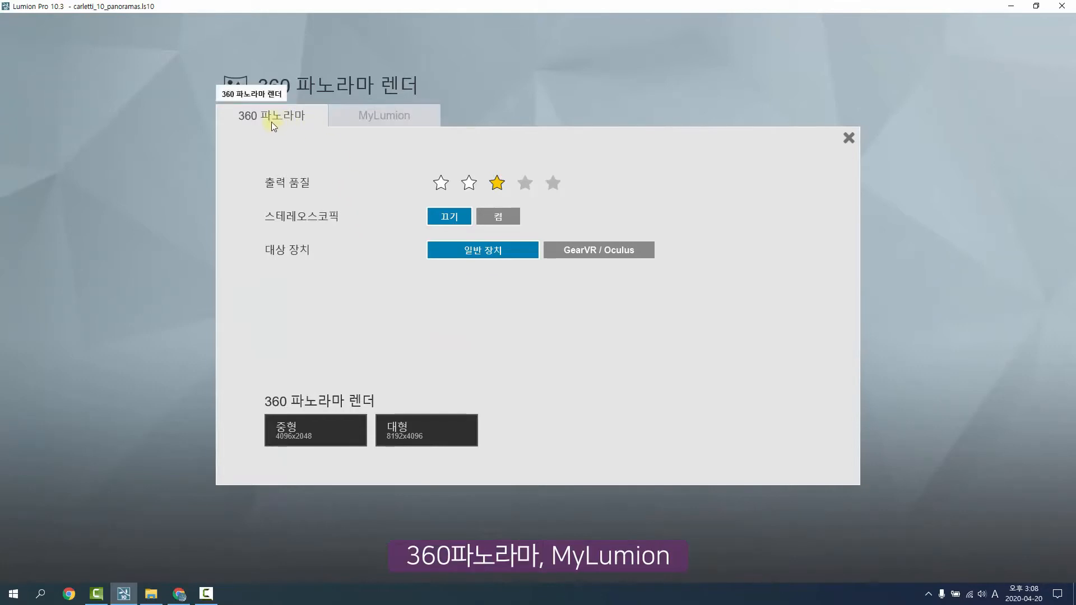
pyautogui.click(392, 116)
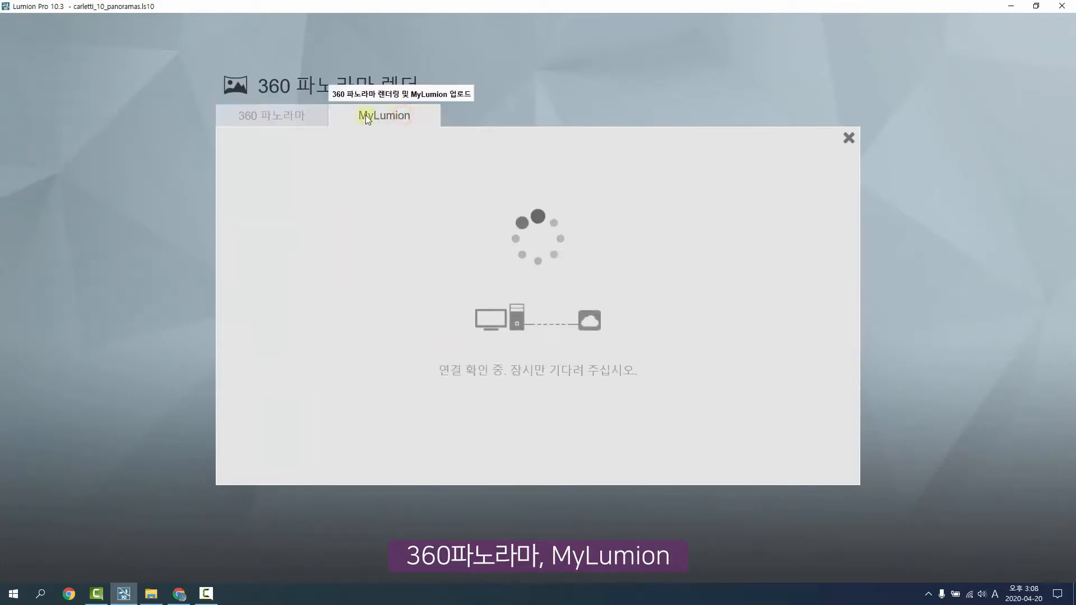
pyautogui.click(275, 118)
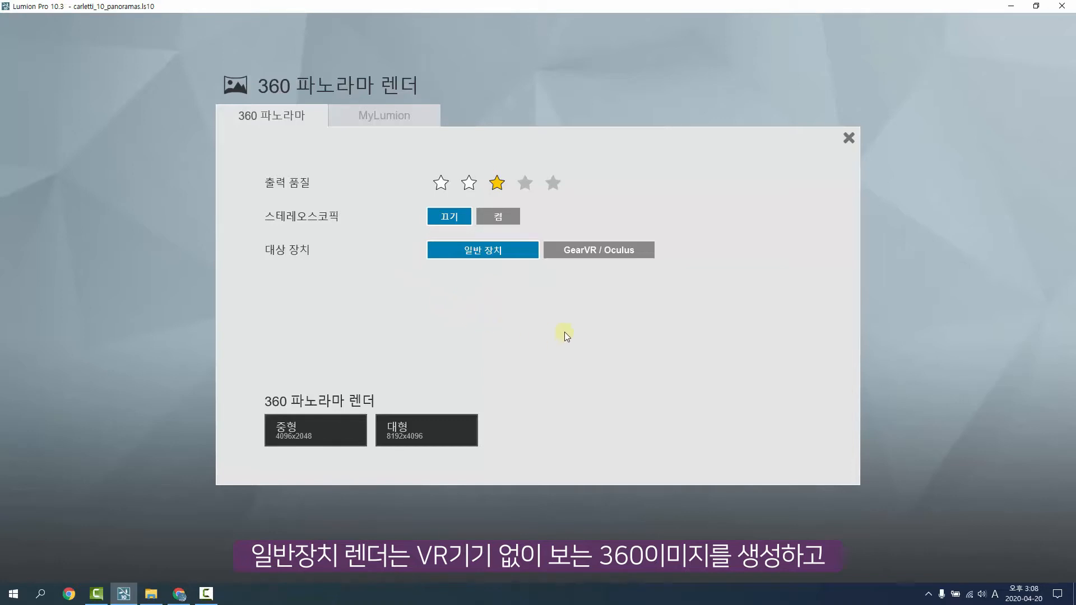
# Try the GearVR / Oculus target device and stereoscopic output, restoring the standard device and non-stereoscopic options
pyautogui.click(603, 253)
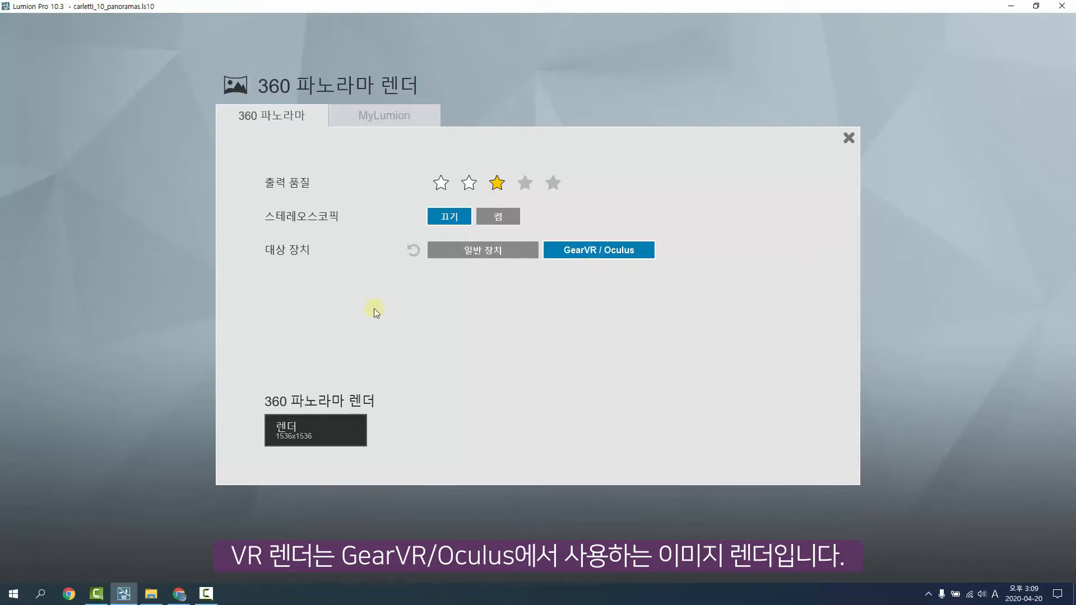
pyautogui.click(487, 253)
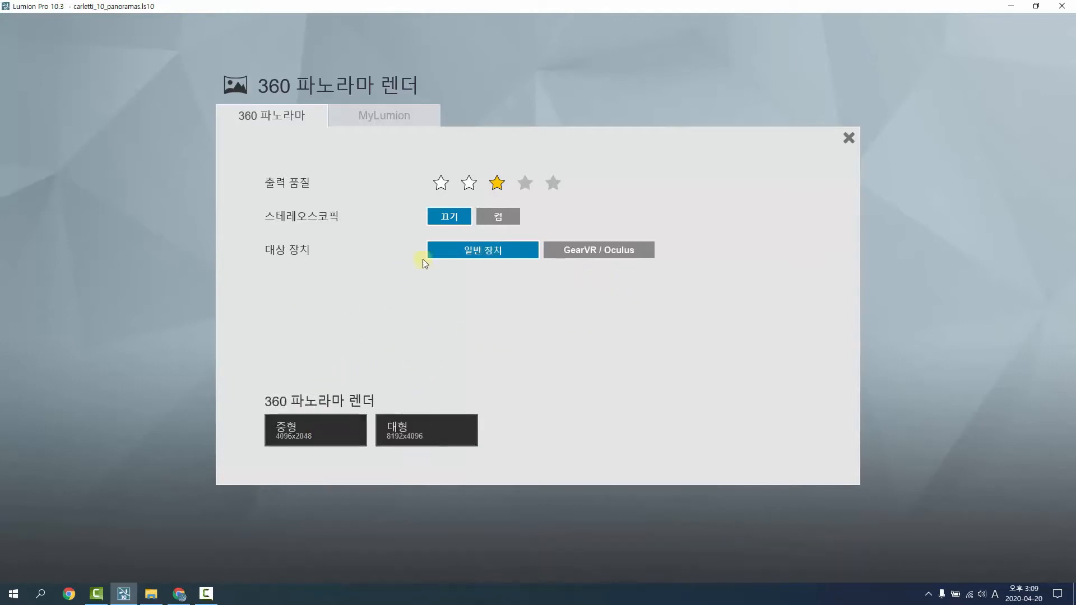
pyautogui.click(495, 219)
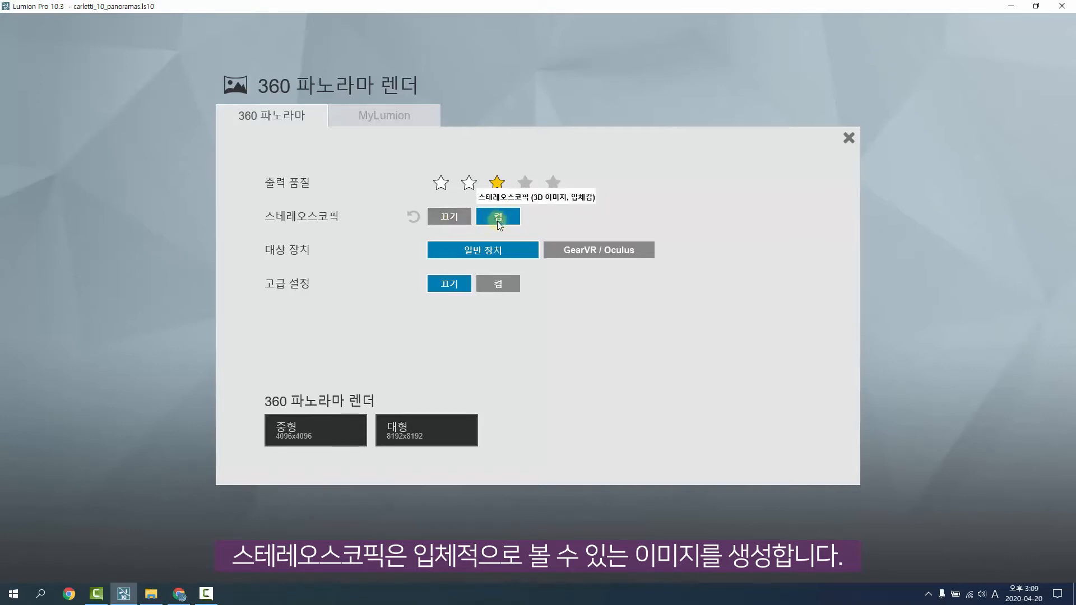
pyautogui.click(449, 218)
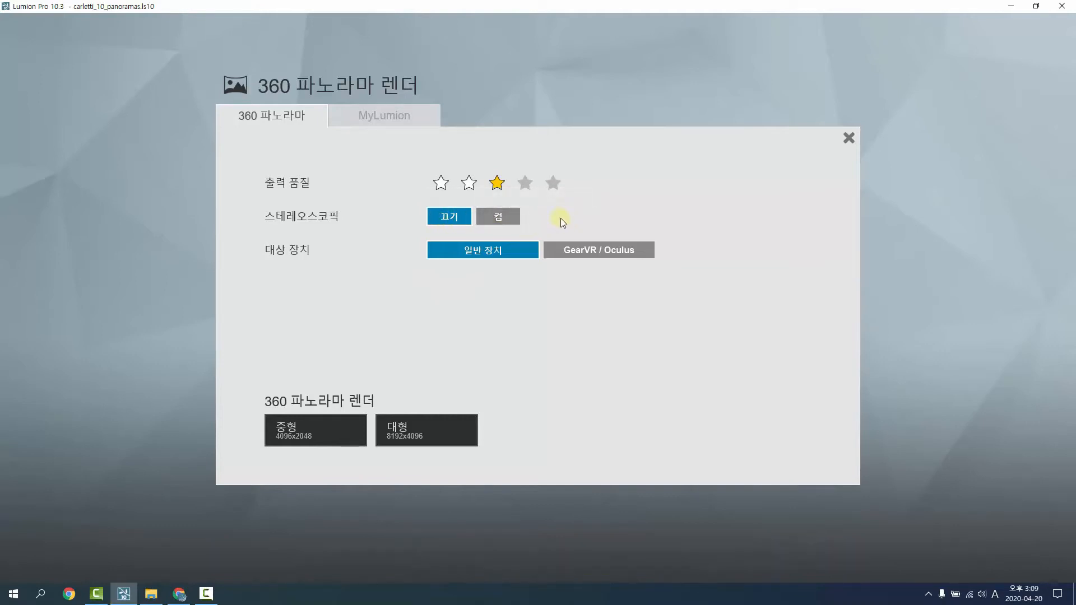
# Render the panorama at medium size, 4096x2048, and save it to the desktop as JPG file test1
pyautogui.click(316, 430)
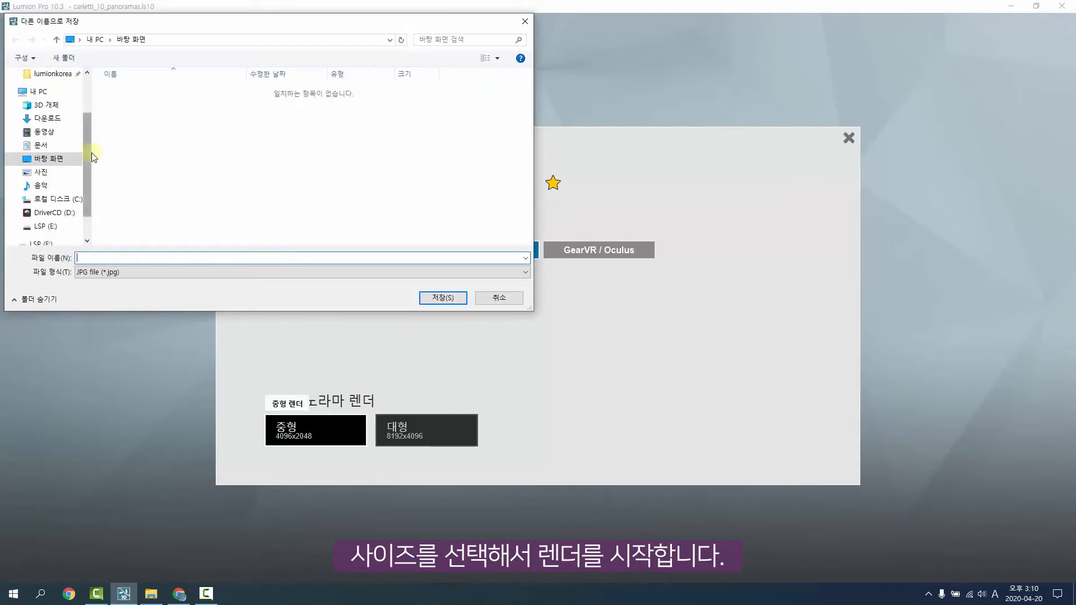
pyautogui.scroll(2, 92, 152)
pyautogui.write('test1')
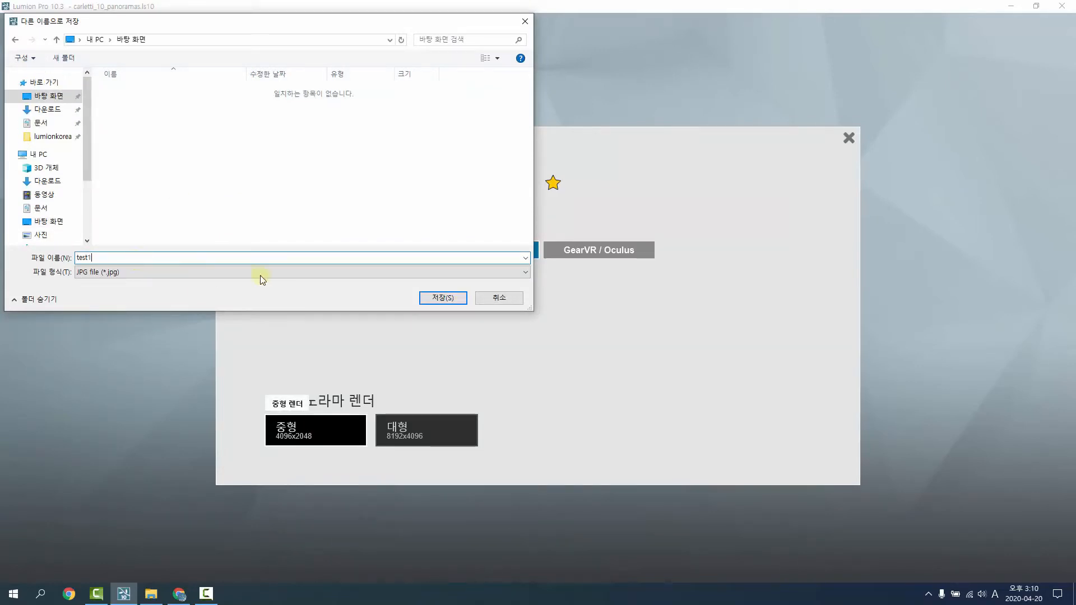
pyautogui.click(442, 297)
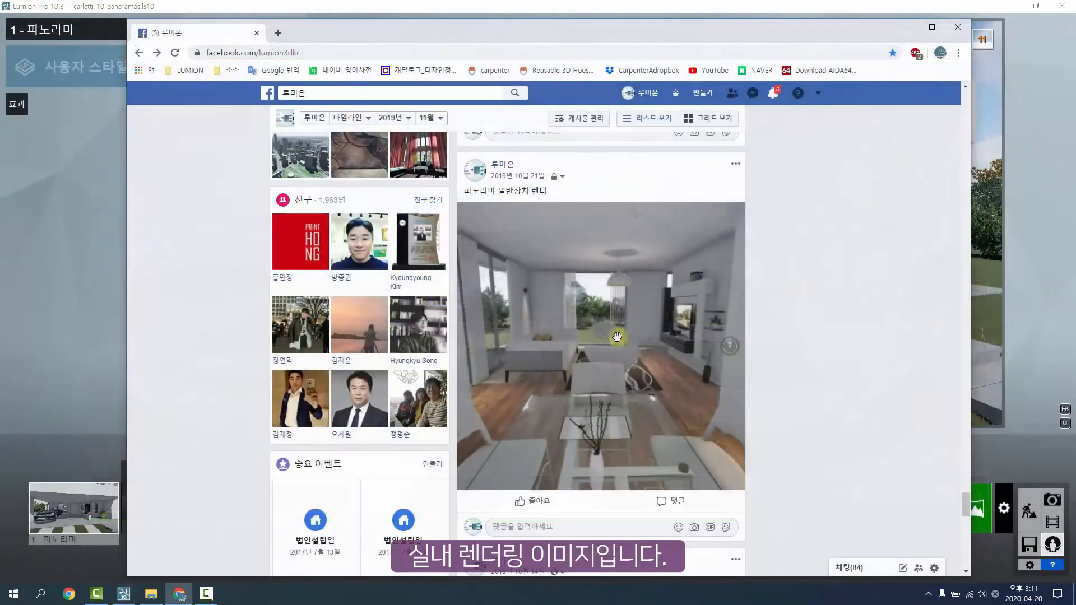
# Enlarge the interior panorama in the Facebook post, look around the living and dining room in all directions, and close it
pyautogui.moveTo(613, 353); pyautogui.dragTo(505, 383)
pyautogui.click(505, 383)
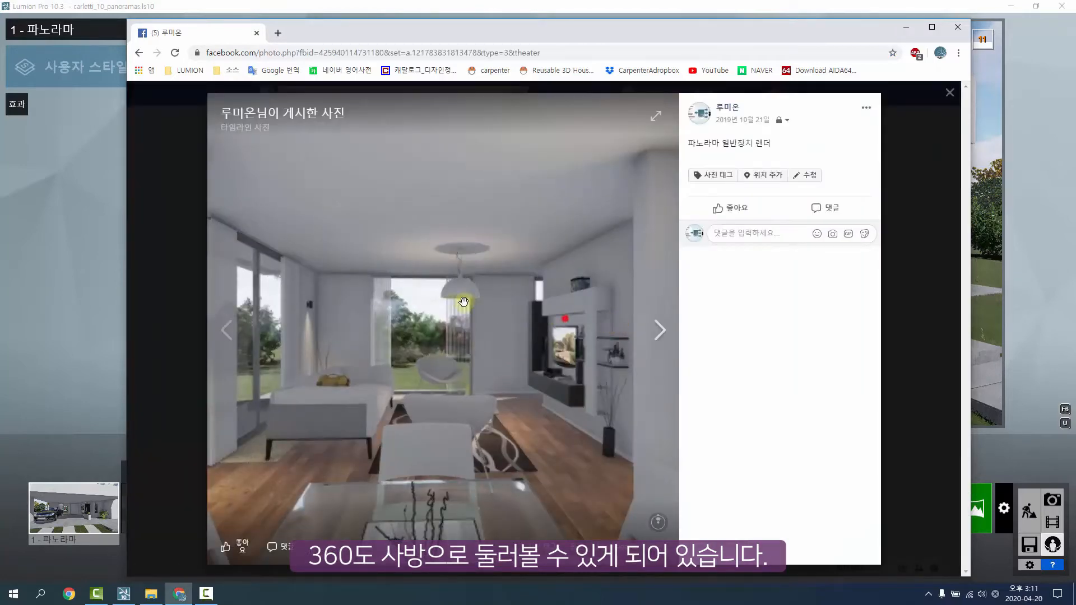
pyautogui.moveTo(463, 302); pyautogui.dragTo(486, 343)
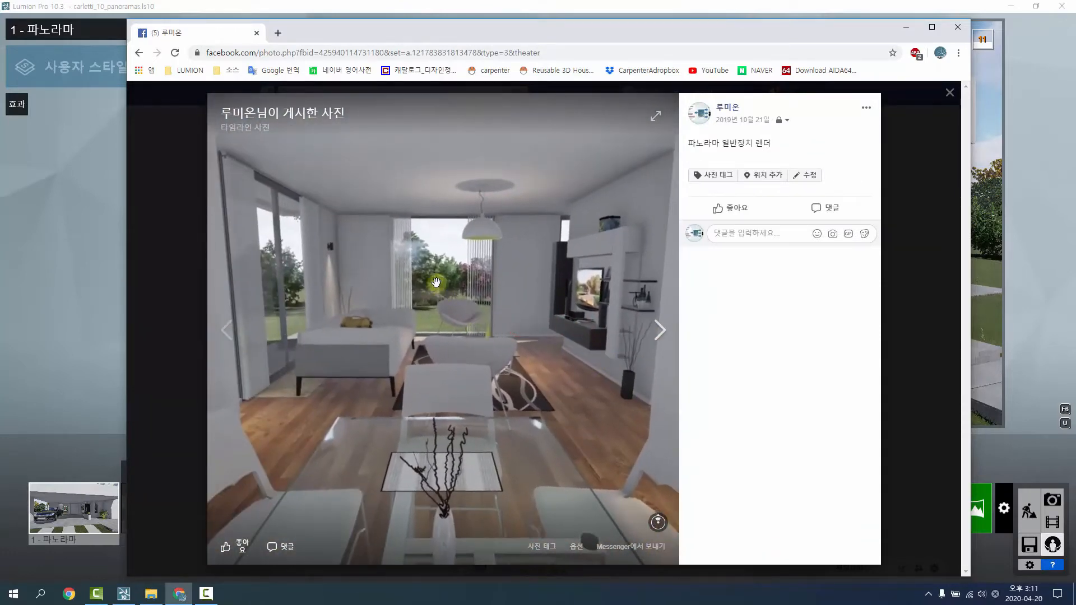
pyautogui.moveTo(435, 283); pyautogui.dragTo(633, 287)
pyautogui.moveTo(464, 288); pyautogui.dragTo(622, 283)
pyautogui.moveTo(401, 274); pyautogui.dragTo(692, 298)
pyautogui.moveTo(375, 243); pyautogui.dragTo(536, 209)
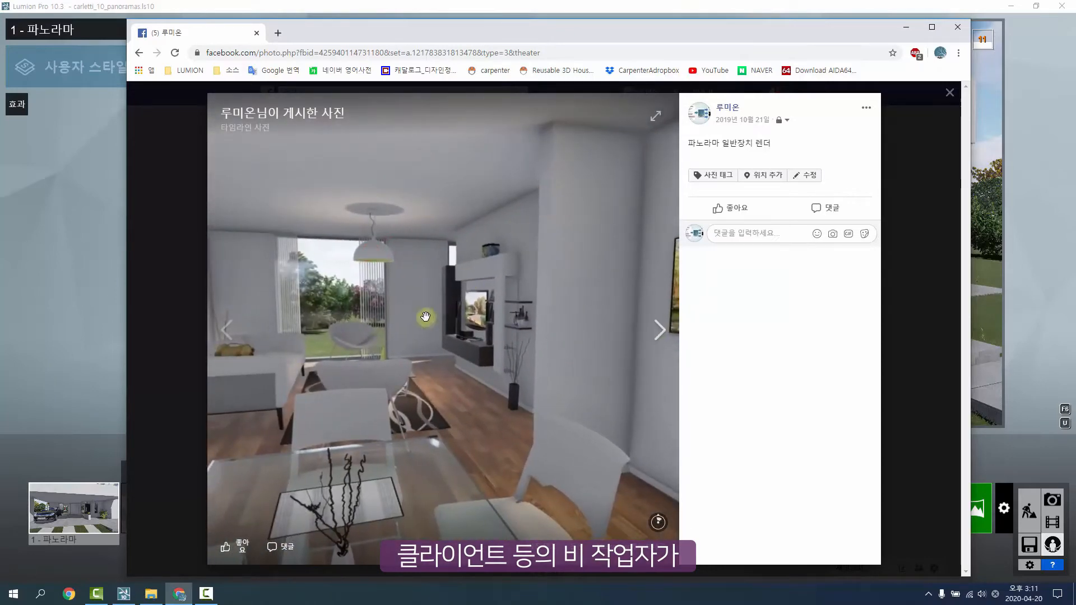
pyautogui.moveTo(507, 293); pyautogui.dragTo(382, 286)
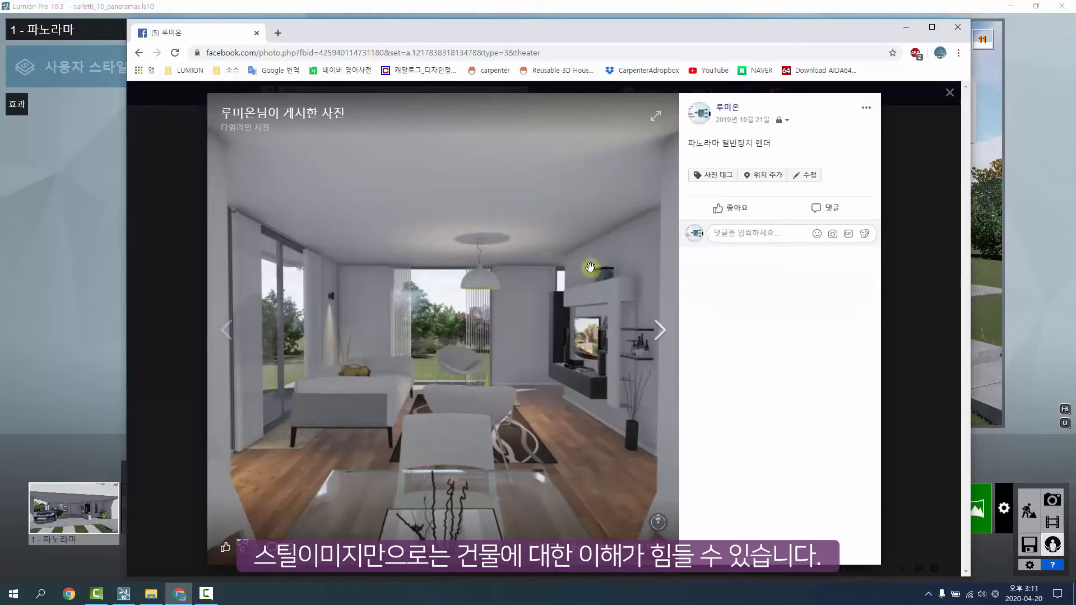
pyautogui.moveTo(586, 288); pyautogui.dragTo(433, 268)
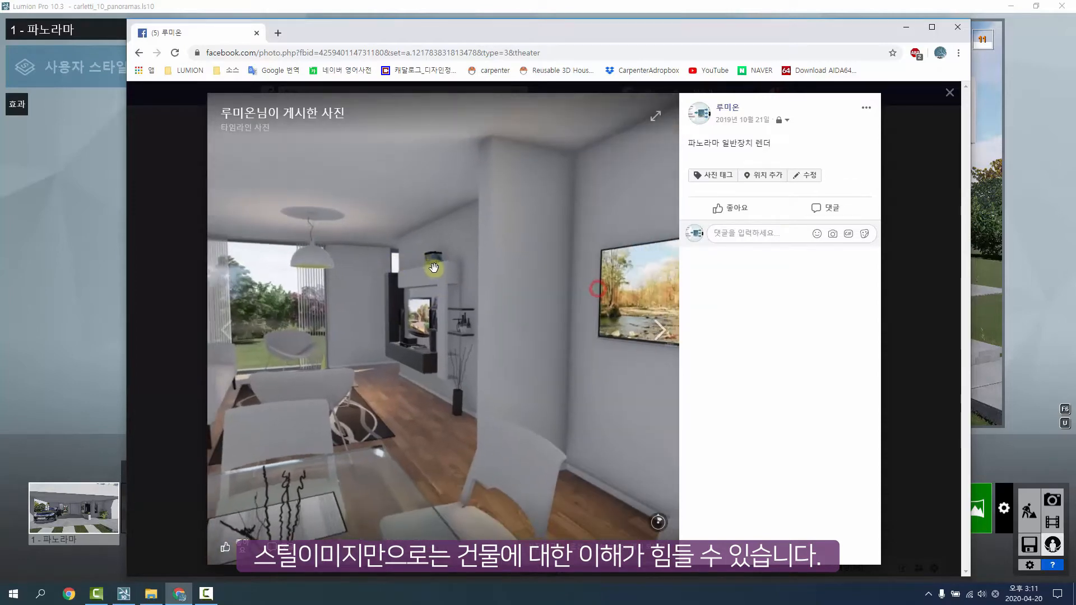
pyautogui.moveTo(584, 248)
pyautogui.mouseDown()
pyautogui.moveTo(528, 256)
pyautogui.moveTo(396, 235)
pyautogui.moveTo(519, 245)
pyautogui.moveTo(395, 281)
pyautogui.moveTo(356, 257)
pyautogui.mouseUp()
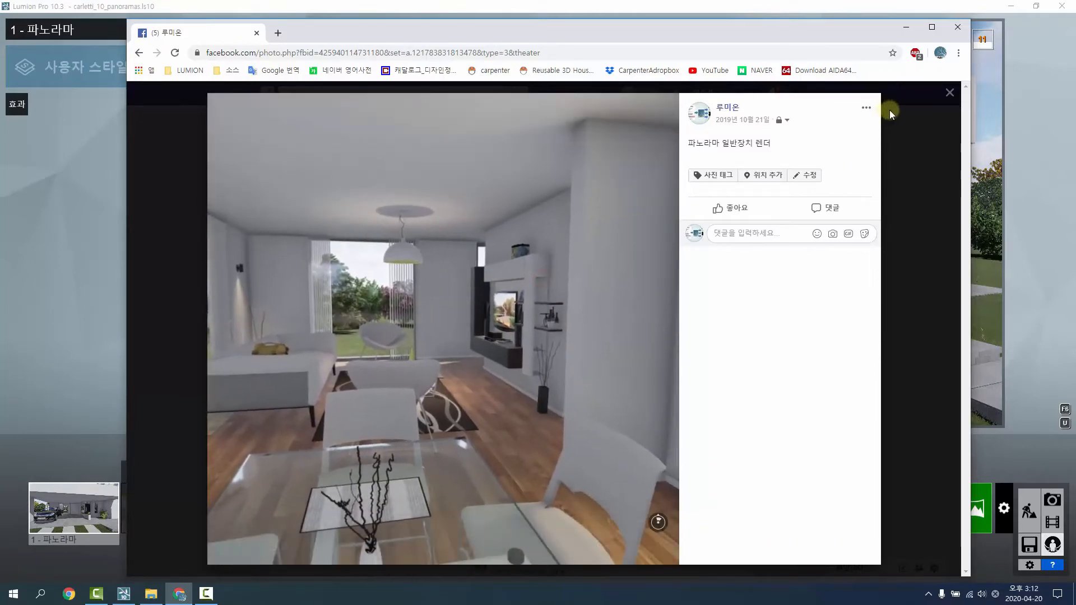
pyautogui.moveTo(557, 257); pyautogui.dragTo(498, 301)
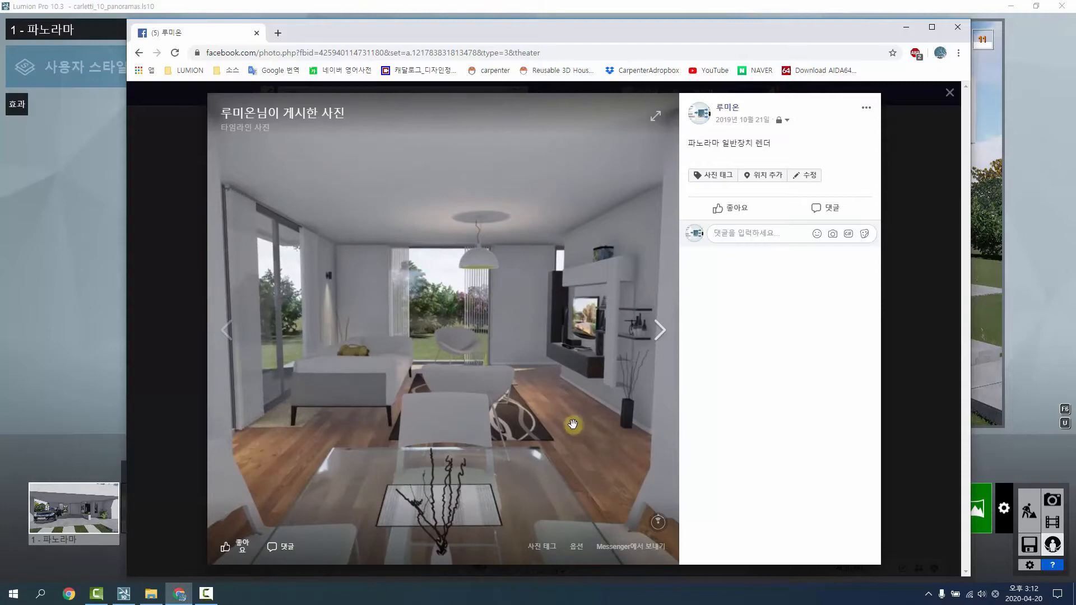
pyautogui.click(949, 93)
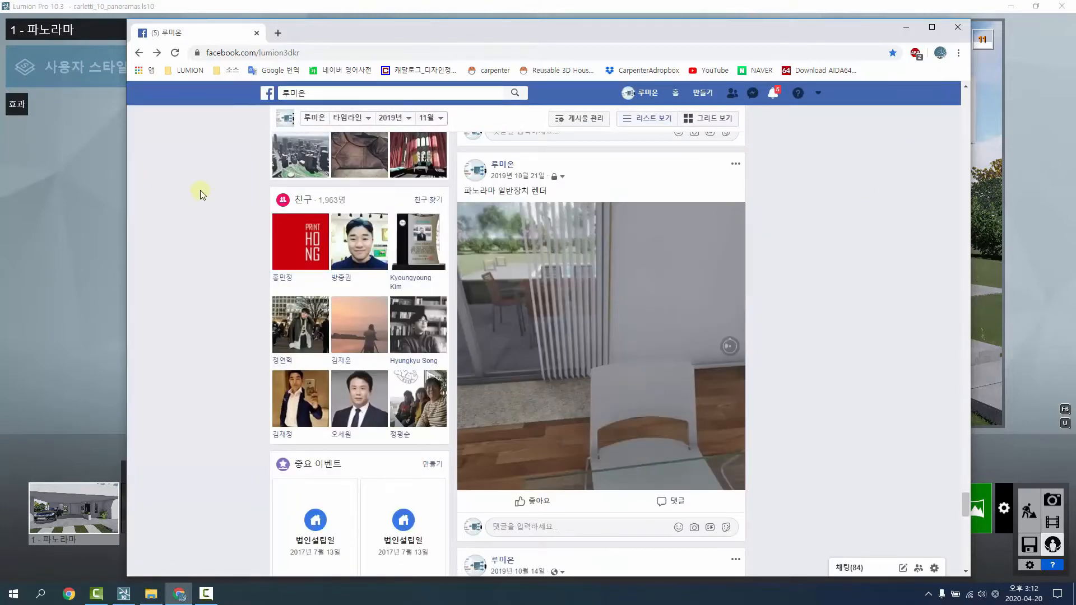
# Switch back to Lumion and start rendering the first panorama for upload to MyLumion, cancelling the render partway
pyautogui.click(40, 210)
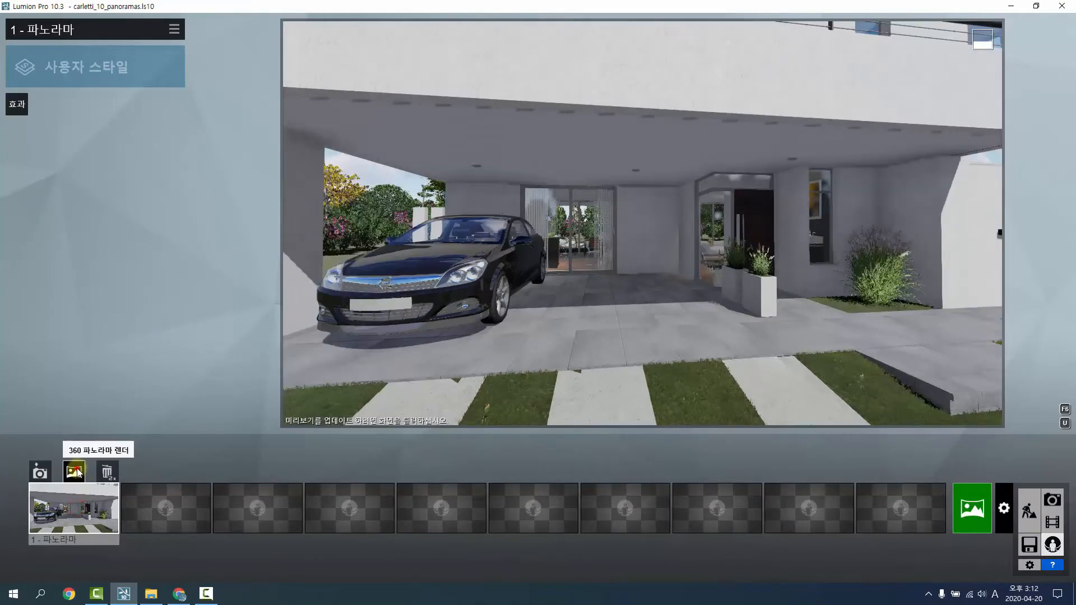
pyautogui.click(77, 469)
pyautogui.click(383, 118)
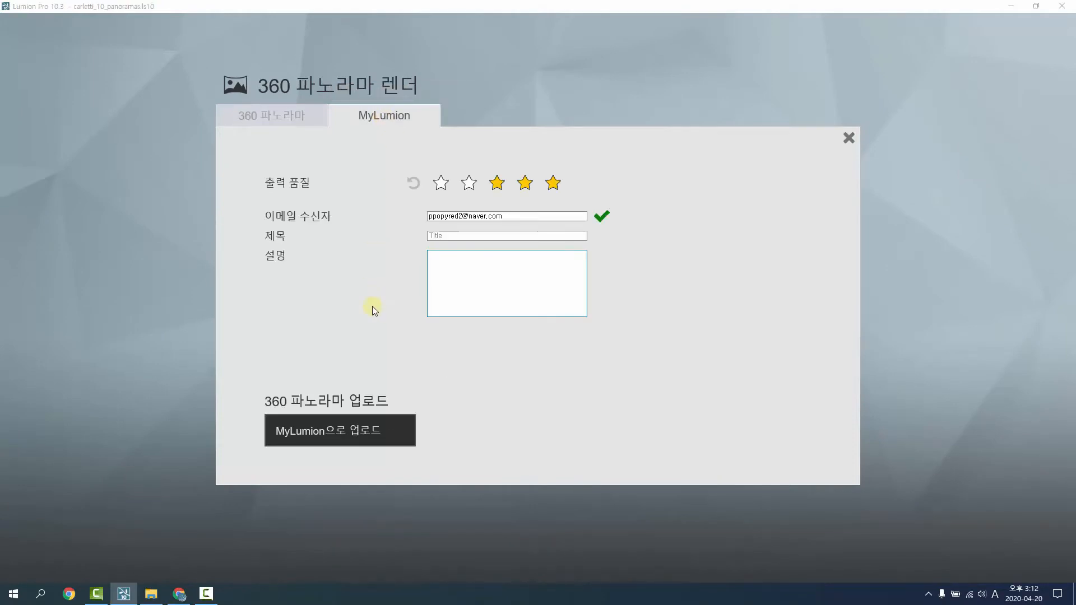
pyautogui.click(339, 432)
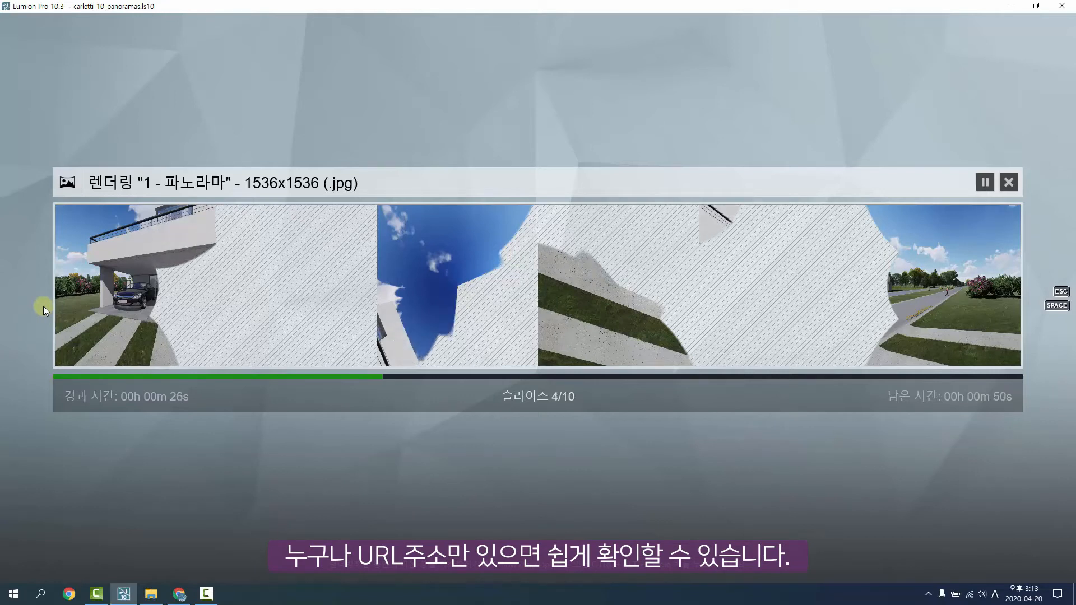
pyautogui.press('Escape')
pyautogui.click(952, 350)
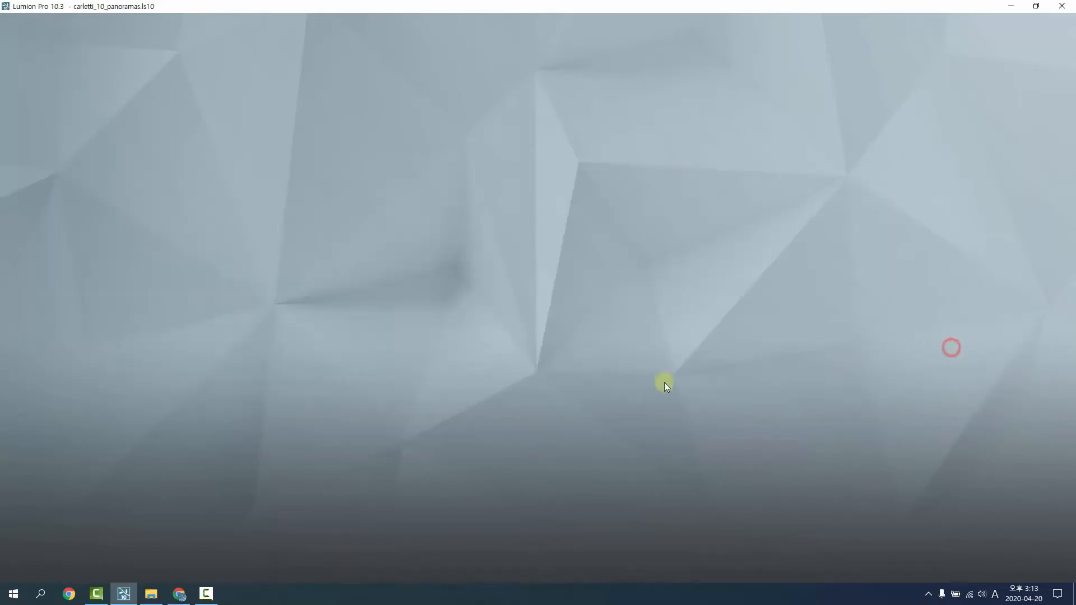
pyautogui.moveTo(187, 516)
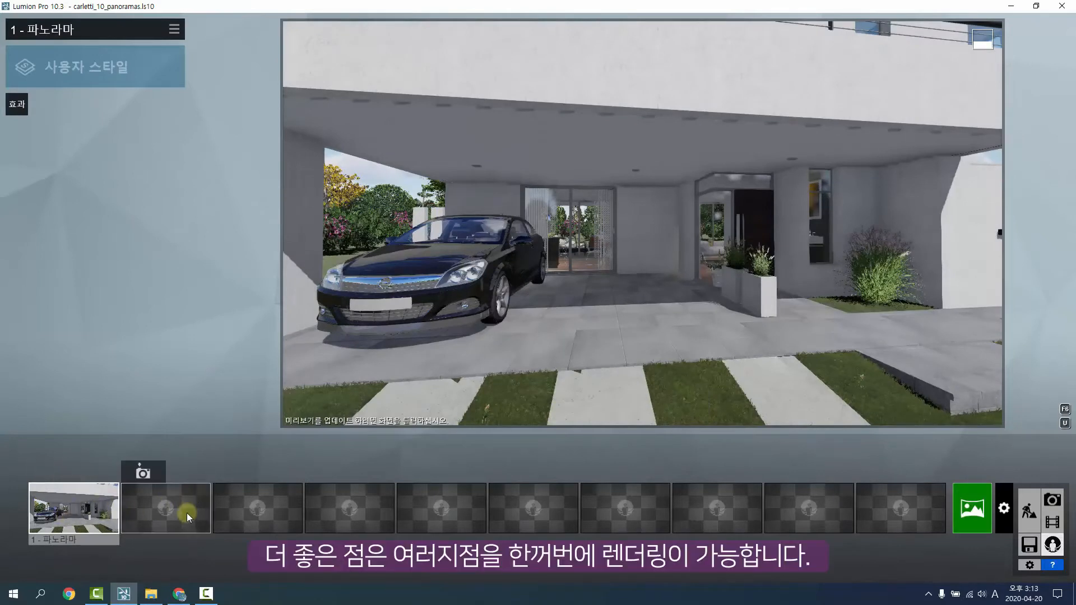
pyautogui.moveTo(52, 510)
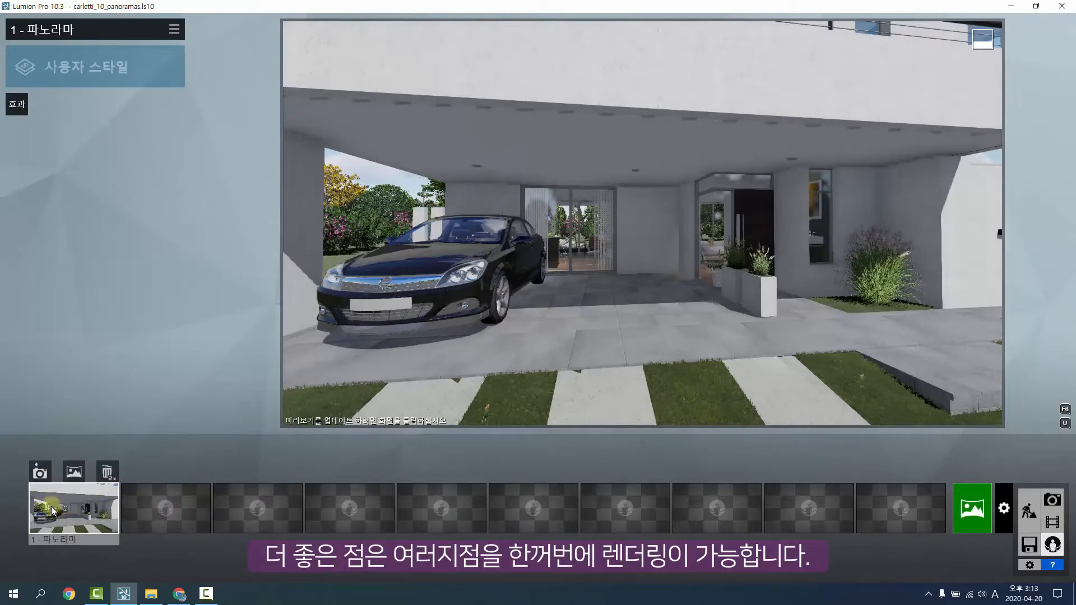
pyautogui.click(173, 514)
pyautogui.moveTo(289, 516)
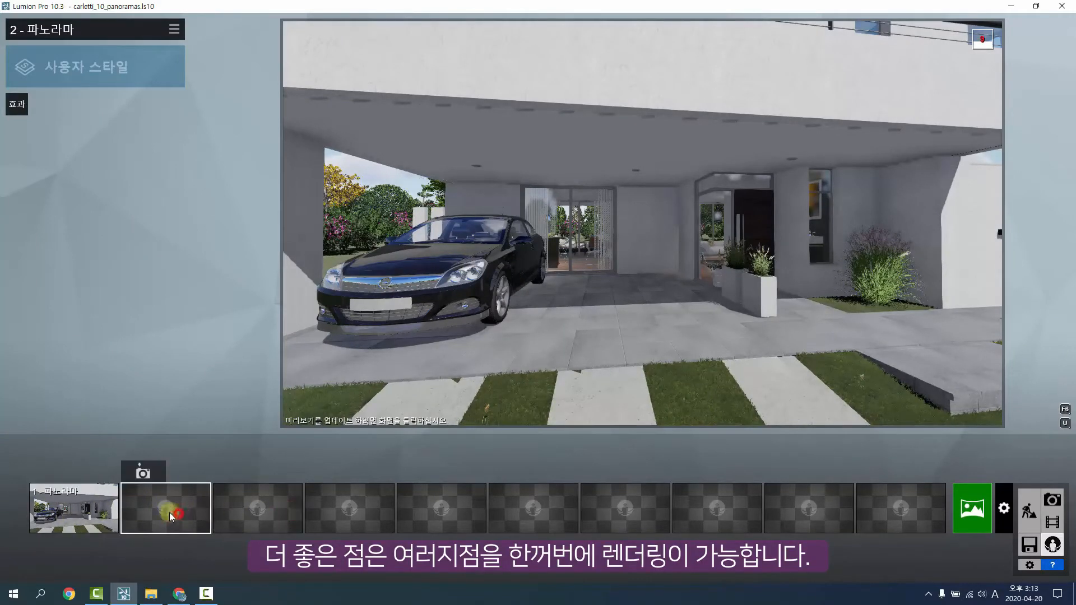
pyautogui.click(70, 514)
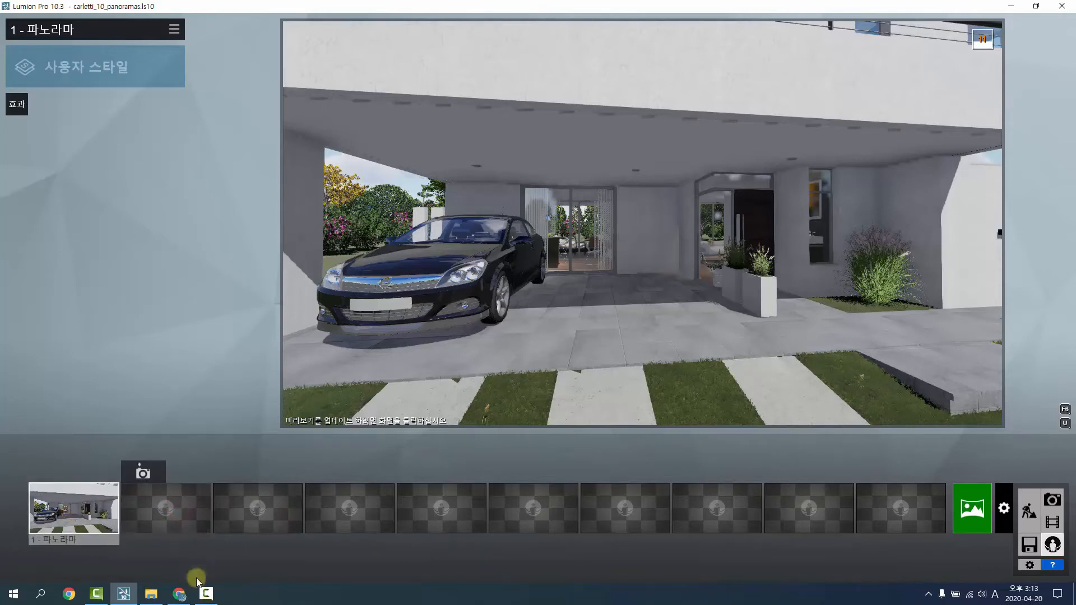
# Reframe the first panorama farther back so the car, carport and upper balcony all show, and save that viewpoint
pyautogui.click(180, 595)
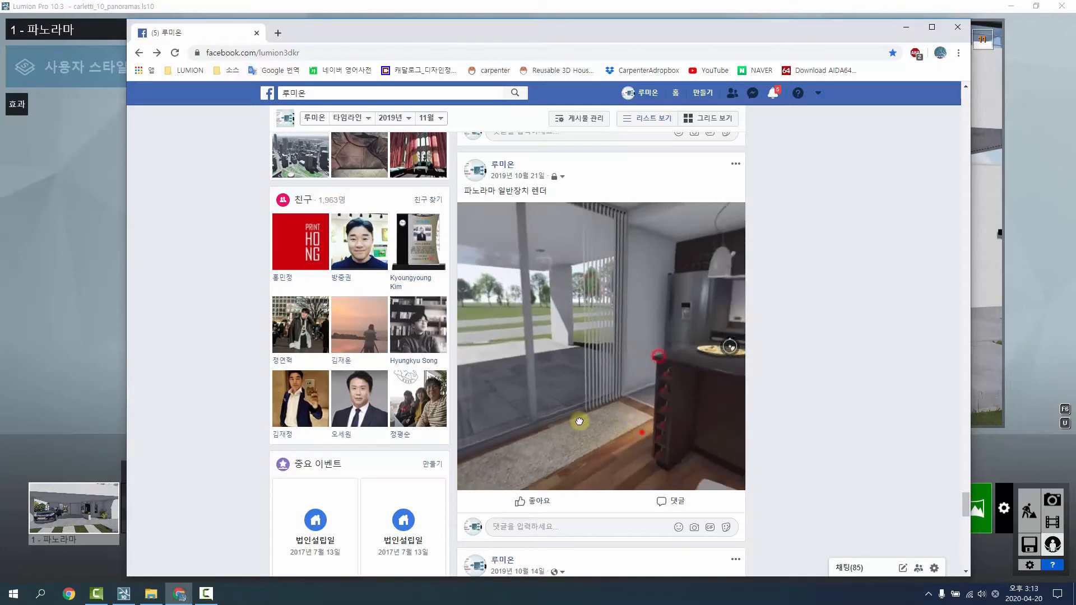
pyautogui.click(51, 403)
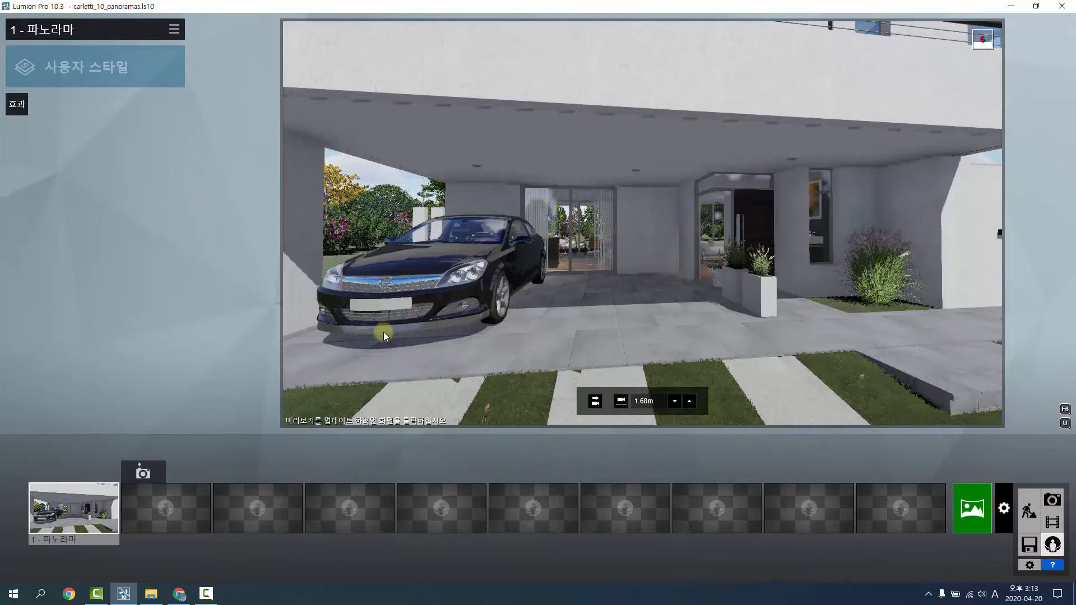
pyautogui.scroll(-3, 504, 303)
pyautogui.moveTo(576, 284)
pyautogui.mouseDown(button='right')
pyautogui.moveTo(598, 282)
pyautogui.moveTo(584, 290)
pyautogui.mouseUp(button='right')
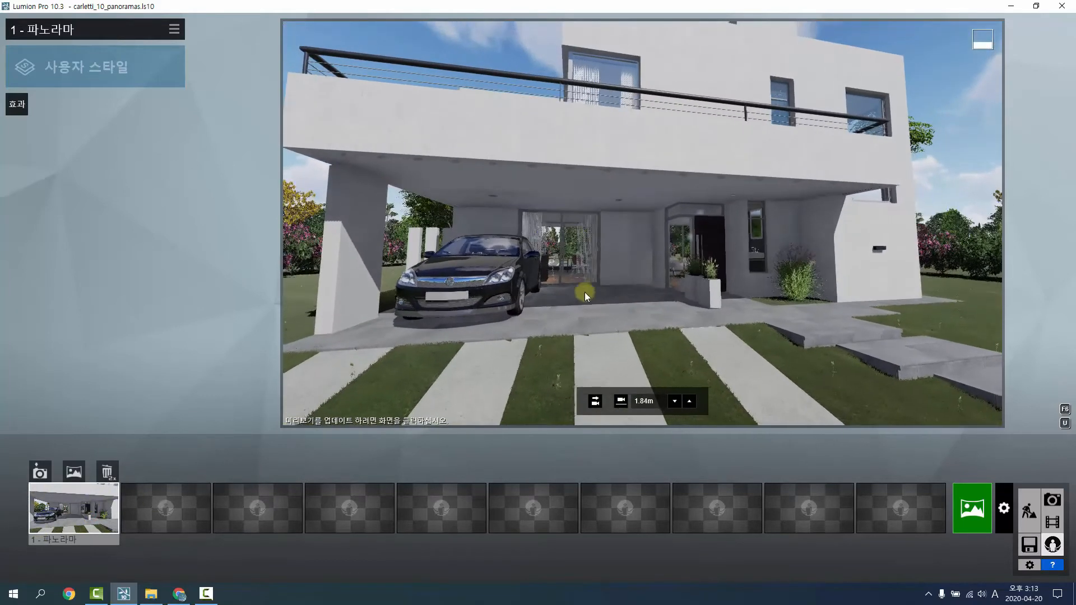
pyautogui.click(44, 474)
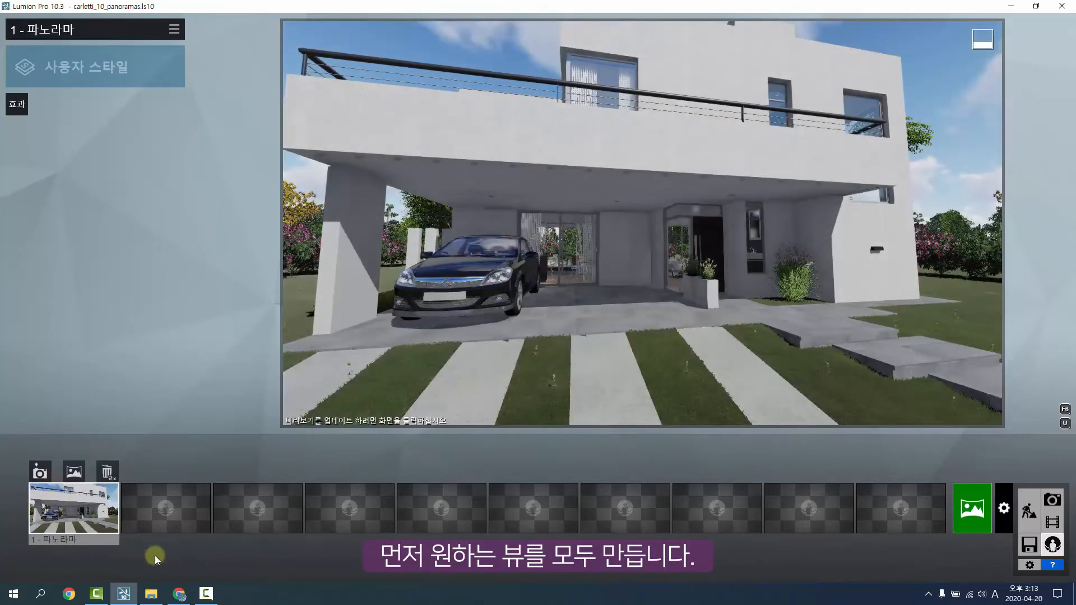
# Store a second panorama viewpoint outside the side wall of the house, facing the yellow bicycle
pyautogui.click(177, 508)
pyautogui.press('w')
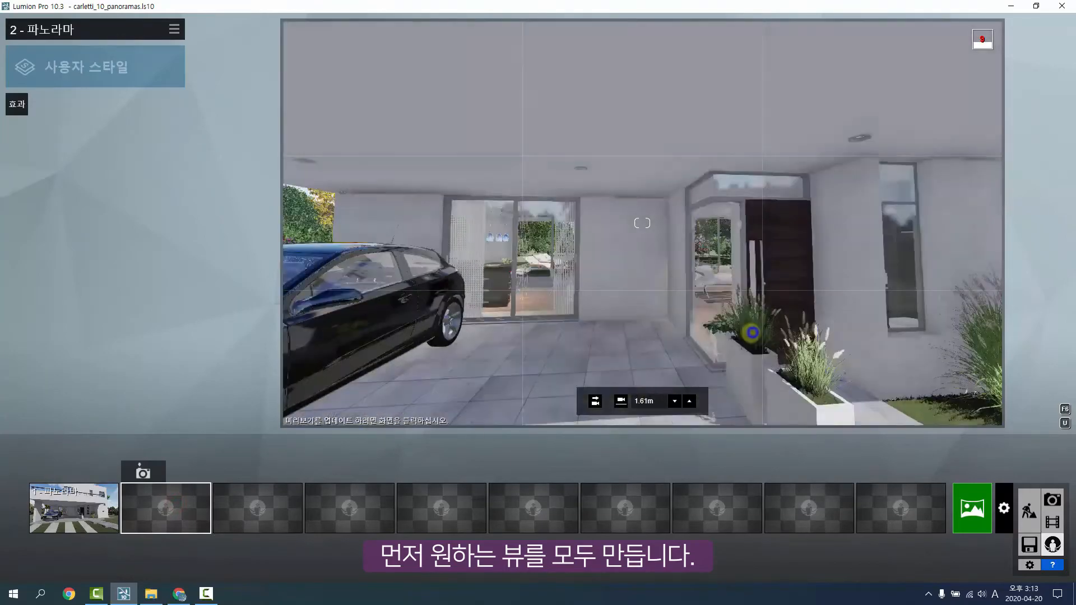
pyautogui.moveTo(819, 340); pyautogui.dragTo(744, 334, button='right')
pyautogui.press('d')
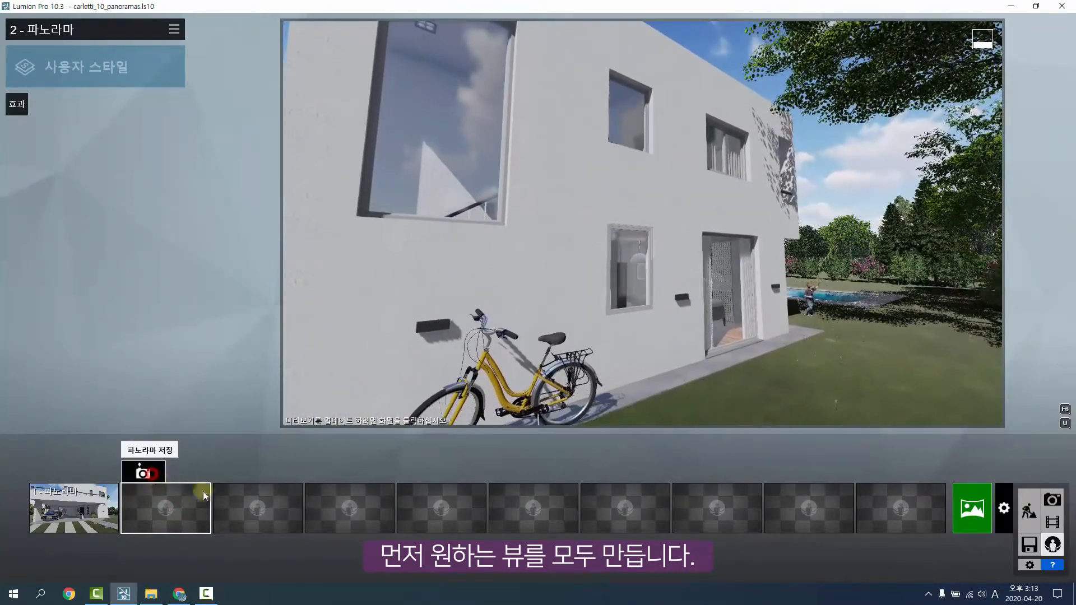
pyautogui.click(144, 473)
# Store a third panorama viewpoint behind the swimming pool, facing the rear of the house
pyautogui.click(258, 509)
pyautogui.press('w')
pyautogui.moveTo(807, 307); pyautogui.dragTo(761, 308, button='right')
pyautogui.press('d')
pyautogui.press('e')
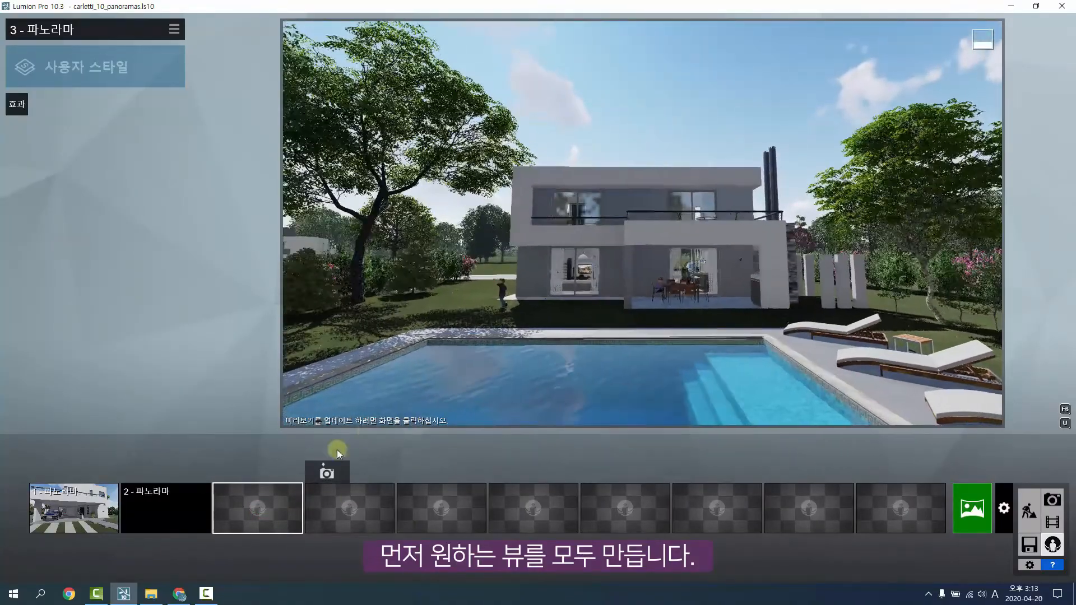
pyautogui.click(235, 475)
# Store a fourth panorama viewpoint inside the house at the dining table, looking towards the living room
pyautogui.click(352, 505)
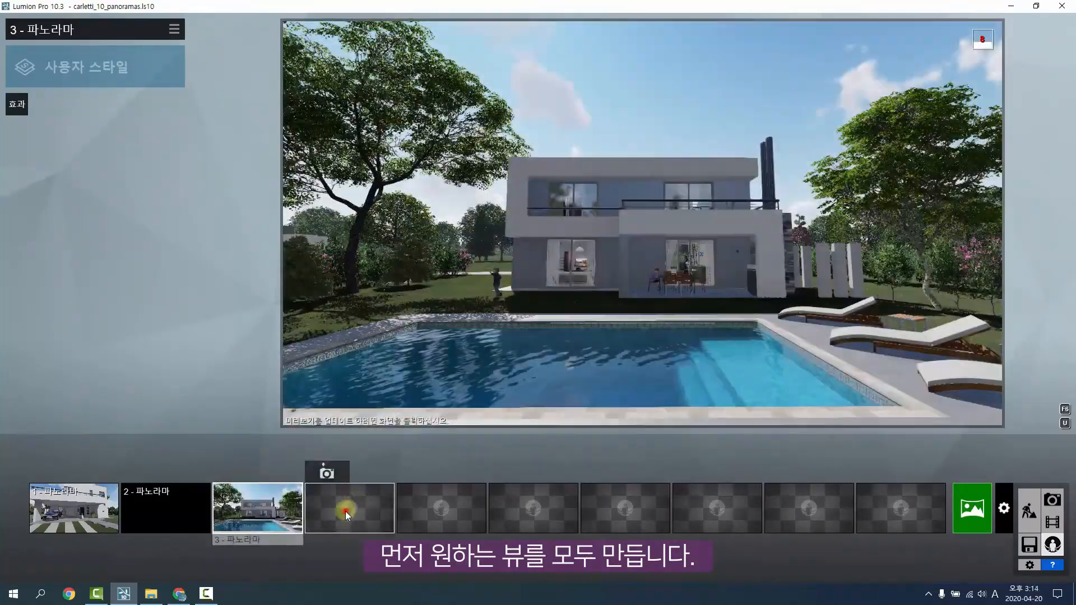
pyautogui.press('w')
pyautogui.press('w')
pyautogui.moveTo(698, 346); pyautogui.dragTo(559, 388, button='right')
pyautogui.press('w')
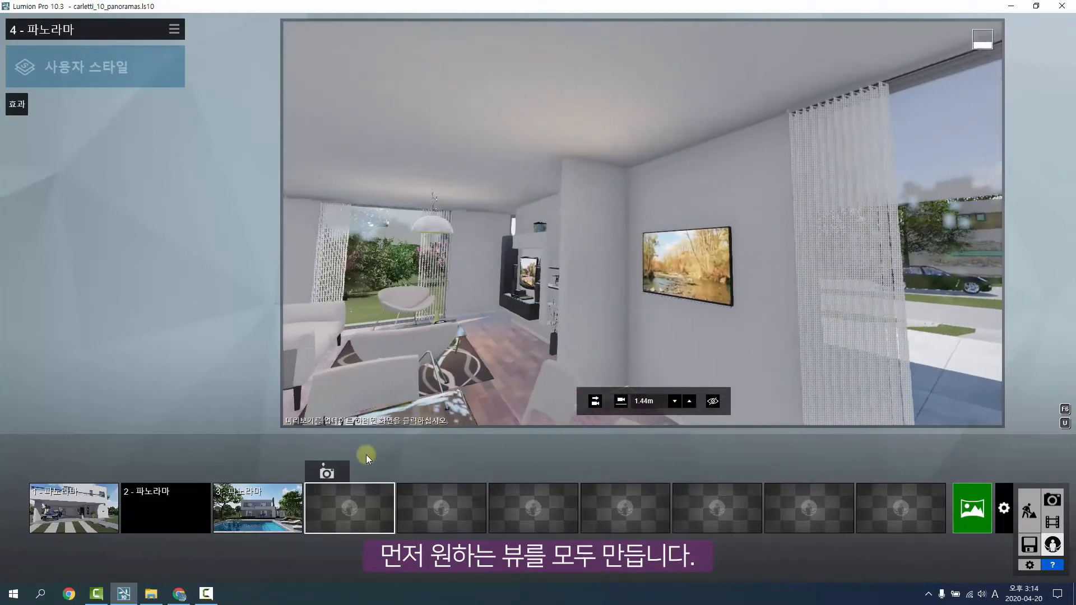
pyautogui.click(336, 473)
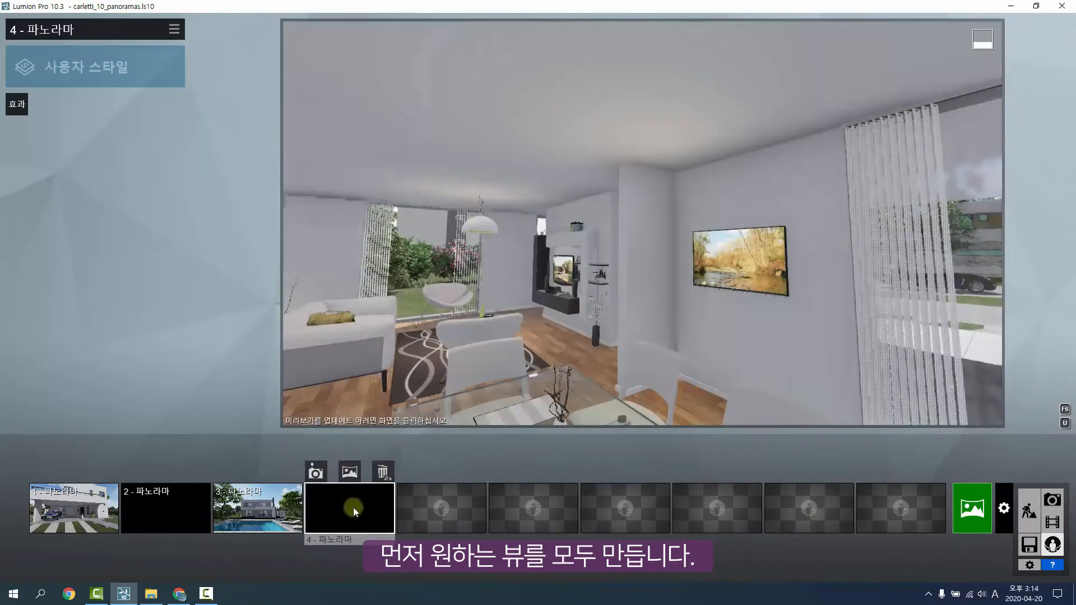
# Name the first panorama as an exterior view and rename the pool panorama 실외 뒤
pyautogui.click(276, 518)
pyautogui.click(178, 518)
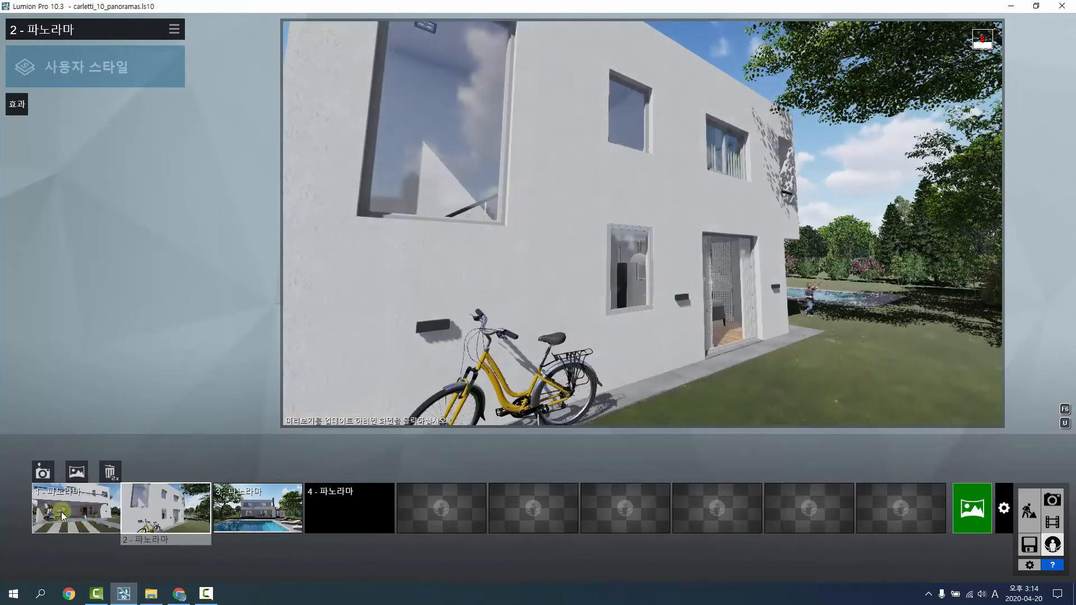
pyautogui.click(63, 516)
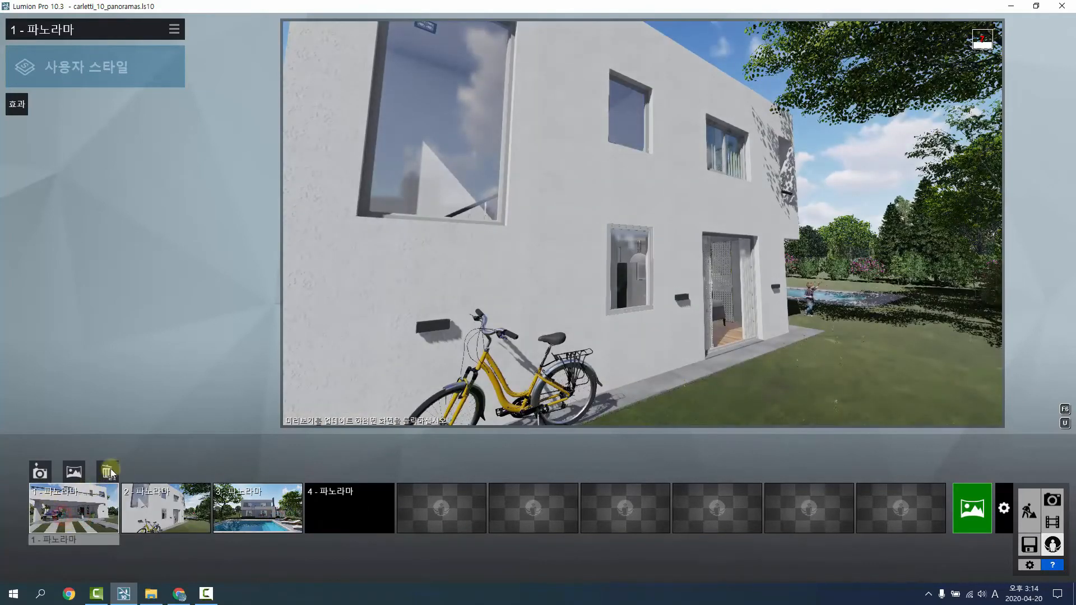
pyautogui.click(82, 29)
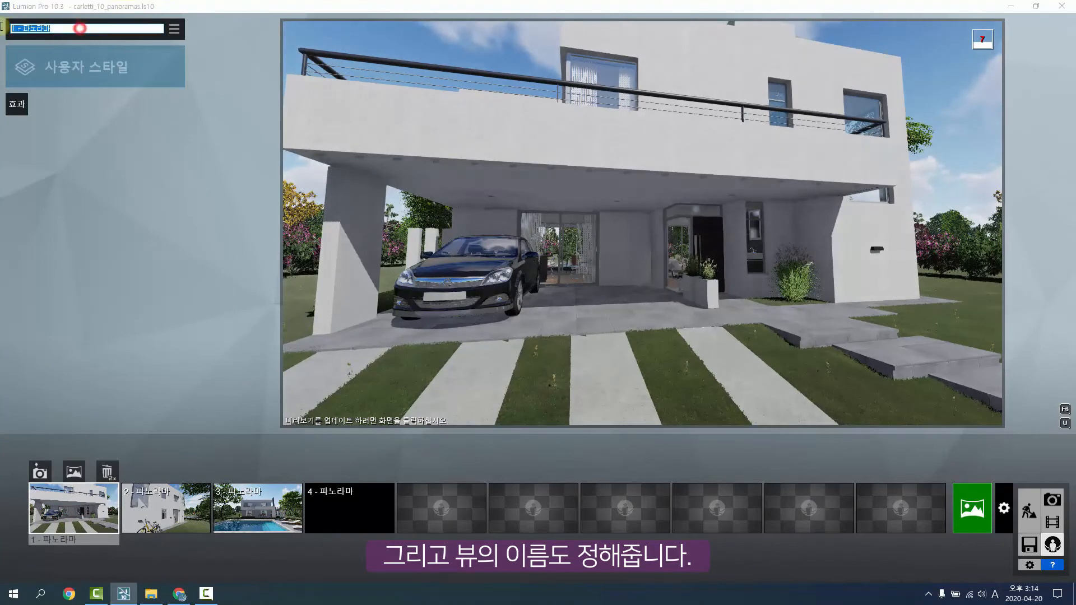
pyautogui.click(82, 28)
pyautogui.write('외 뒤')
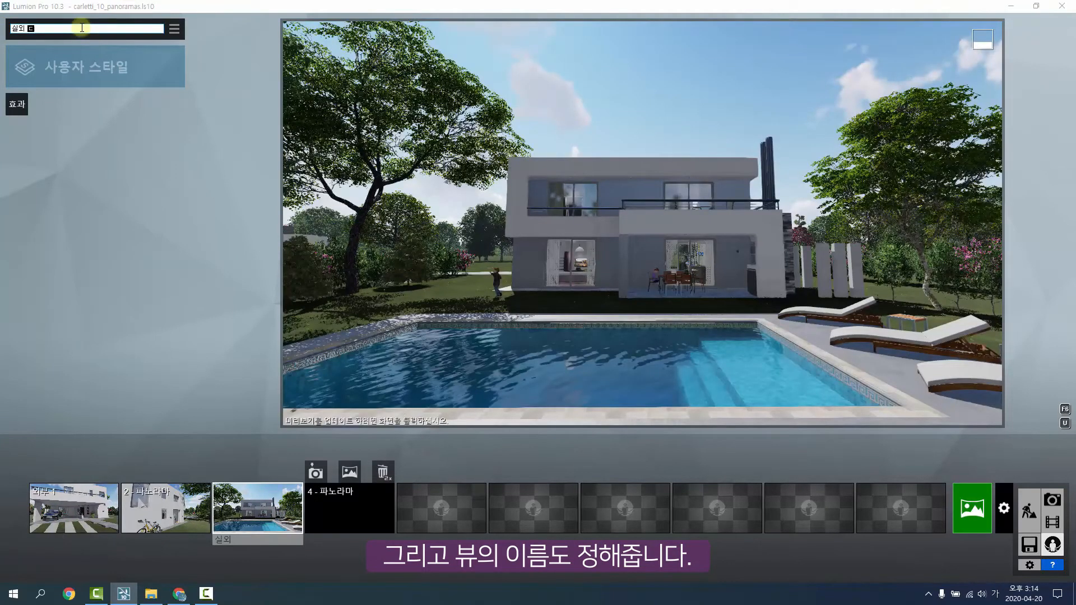
# Rename the fourth panorama, the dining area interior, as 주방
pyautogui.click(92, 31)
pyautogui.write('주')
pyautogui.write('방')
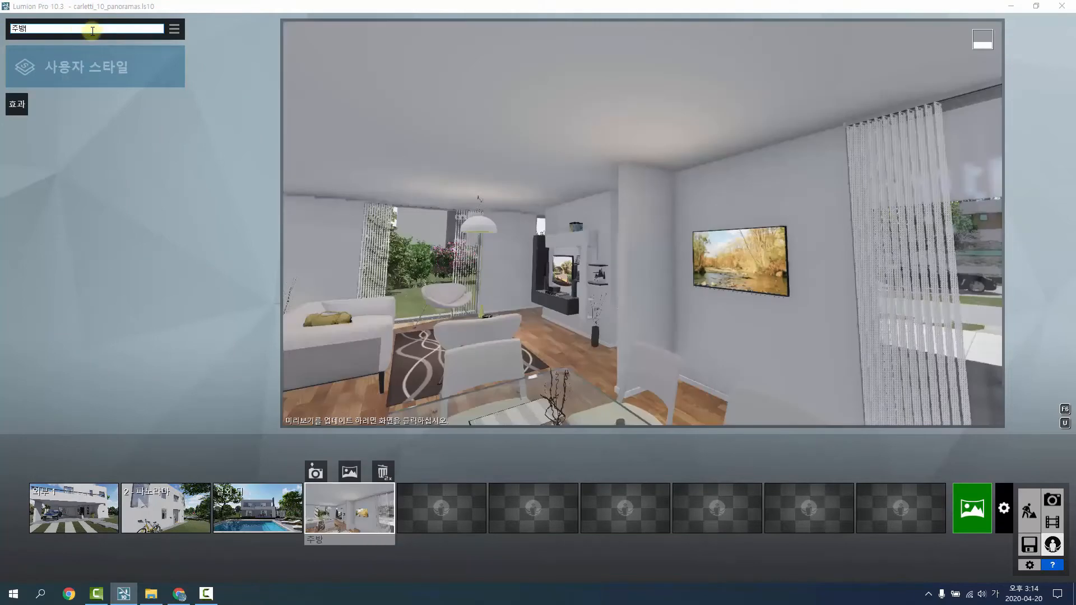
pyautogui.click(364, 511)
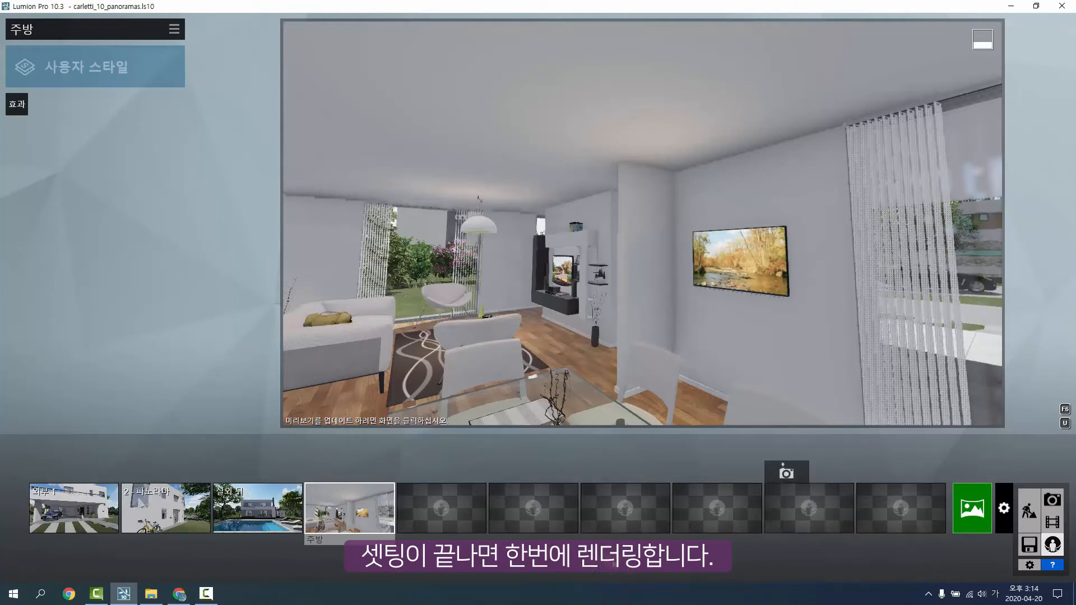
# Select the empty fifth panorama slot and move the camera to frame another viewpoint for it
pyautogui.click(458, 509)
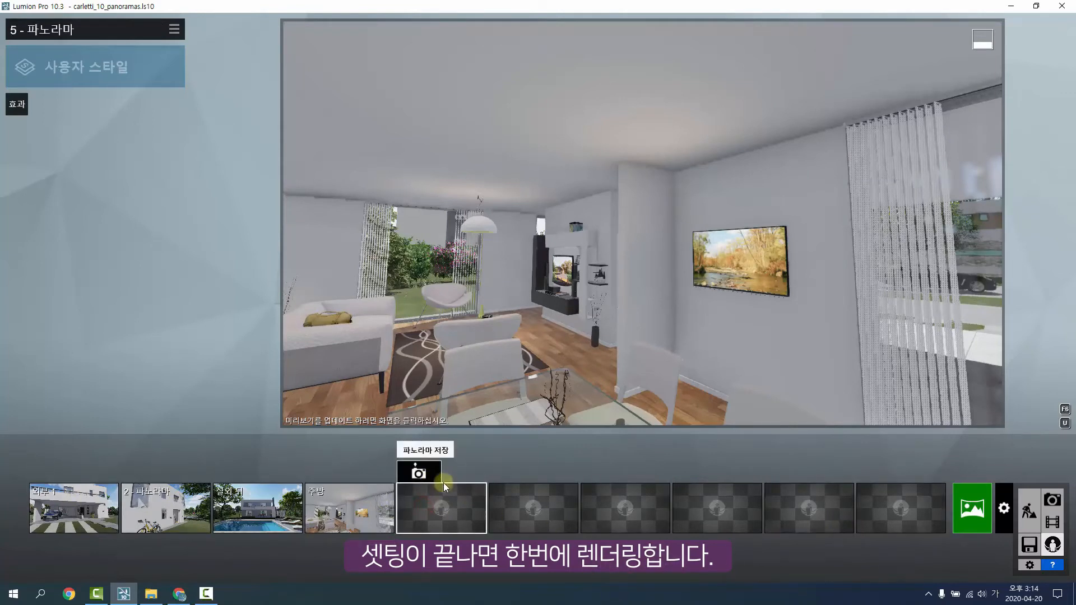
pyautogui.moveTo(594, 325); pyautogui.dragTo(552, 303, button='right')
pyautogui.press('w')
pyautogui.press('e')
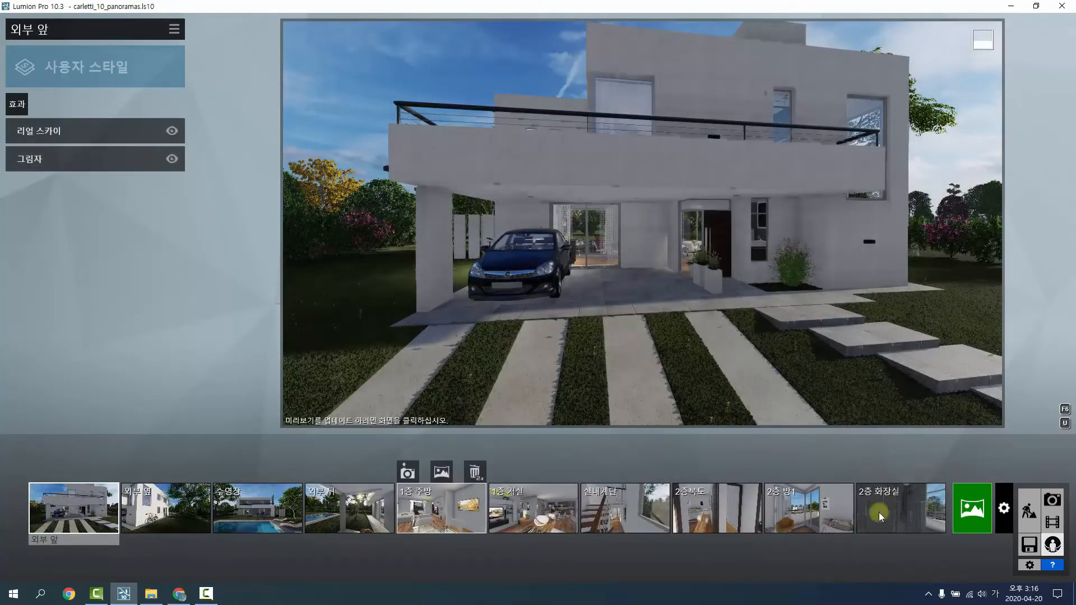
# Open the render settings for all panoramas and start uploading the full set to MyLumion
pyautogui.click(967, 513)
pyautogui.click(970, 511)
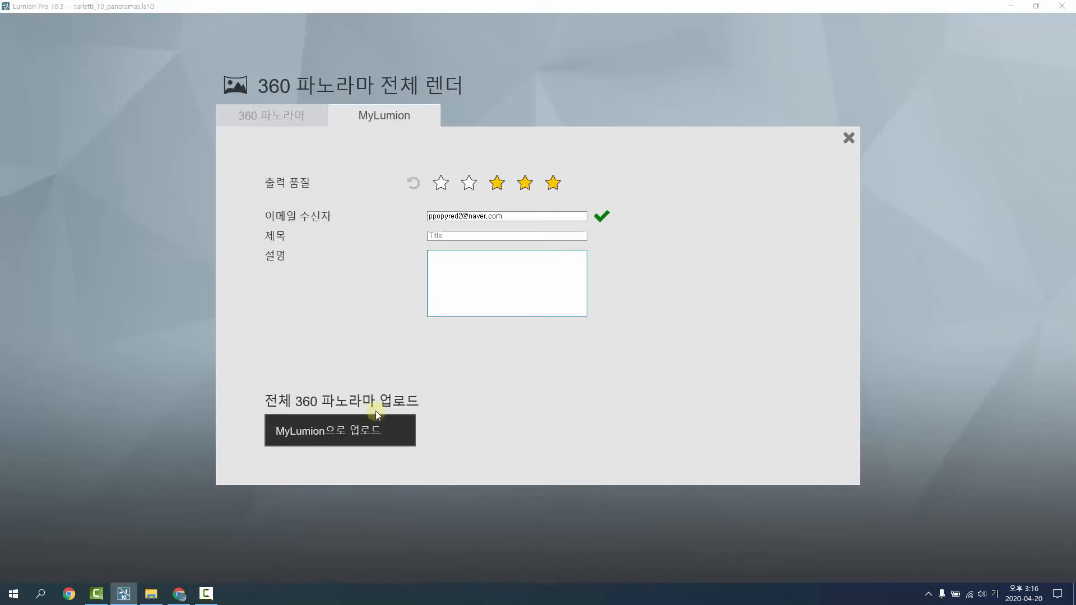
pyautogui.click(341, 430)
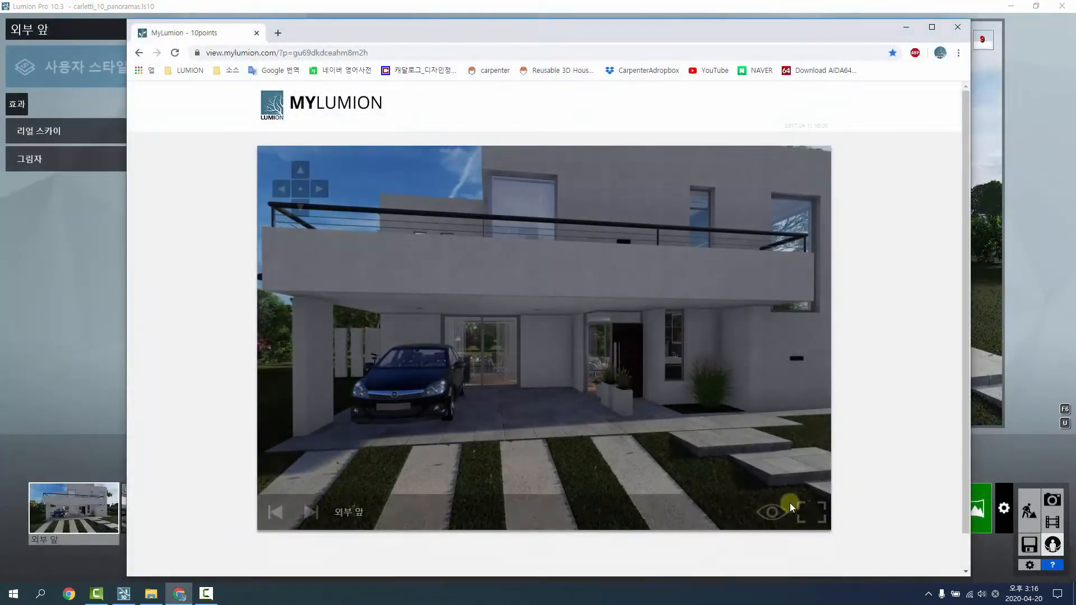
# Show the MyLumion panorama full screen, enable its viewpoints and look around the front exterior
pyautogui.click(813, 514)
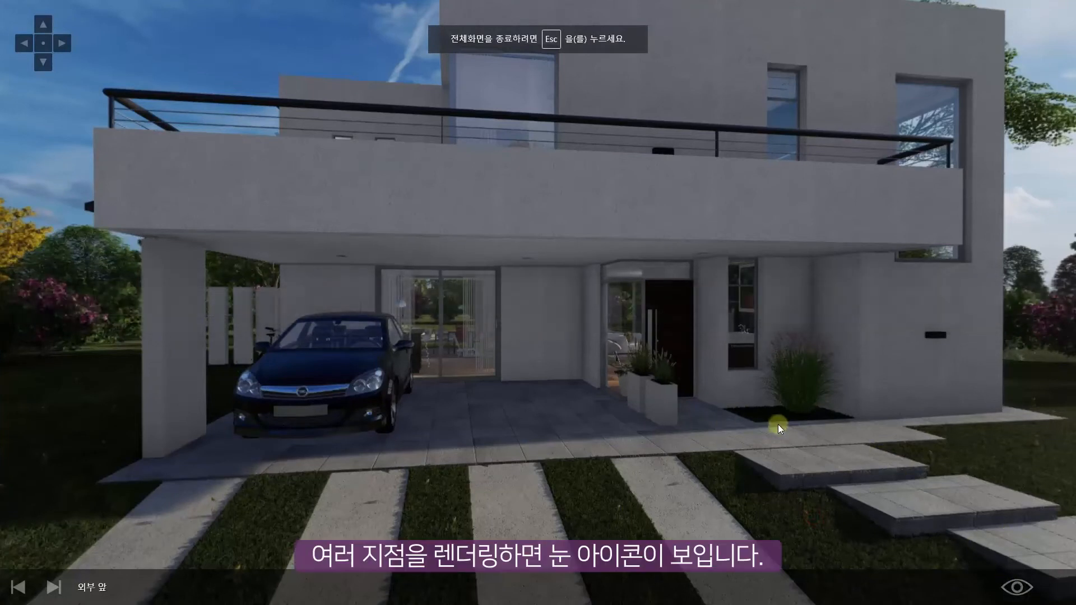
pyautogui.click(1017, 589)
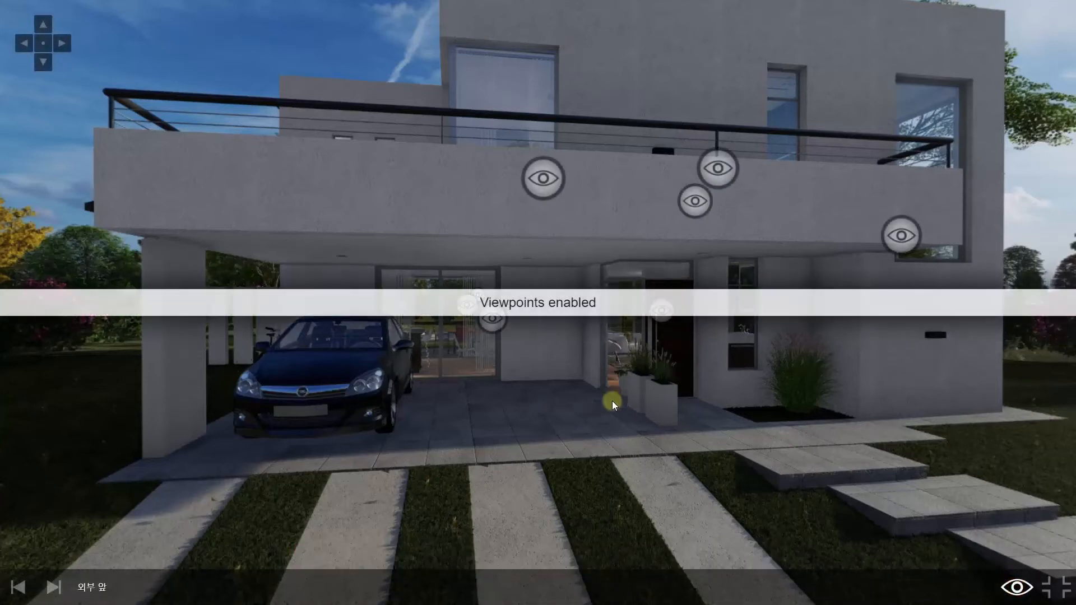
pyautogui.moveTo(612, 402); pyautogui.dragTo(439, 383)
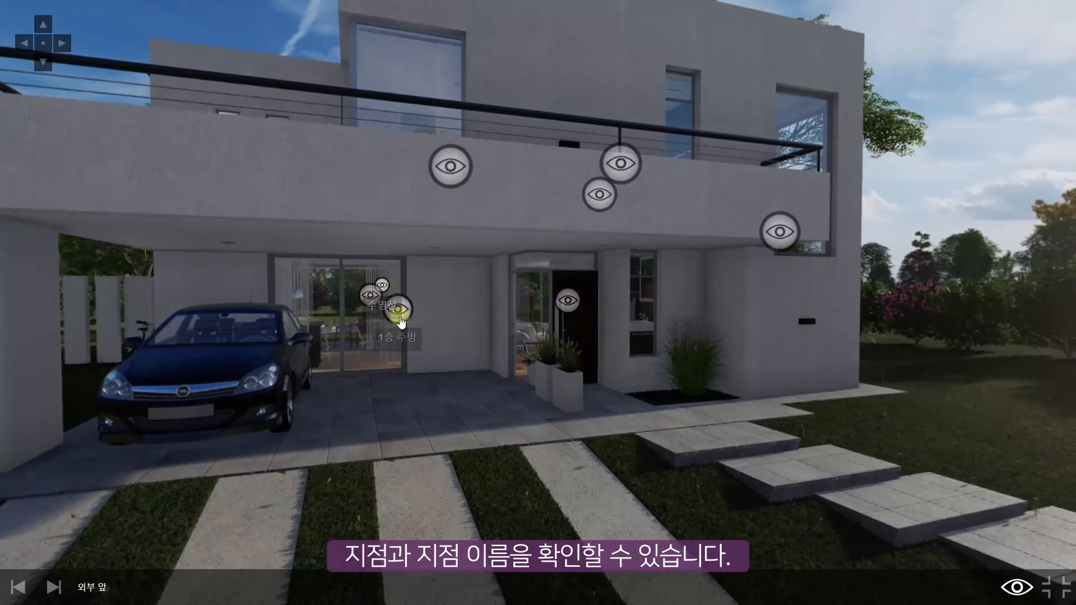
pyautogui.moveTo(399, 315); pyautogui.dragTo(489, 316)
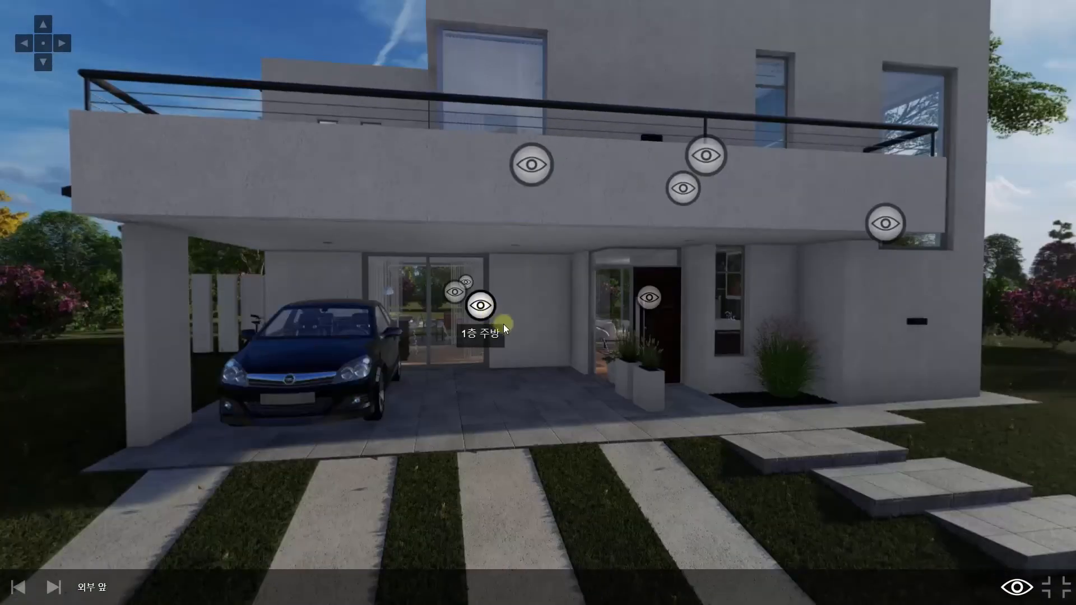
# Go to the 1층 주방 viewpoint and look all around the kitchen and dining area
pyautogui.click(477, 307)
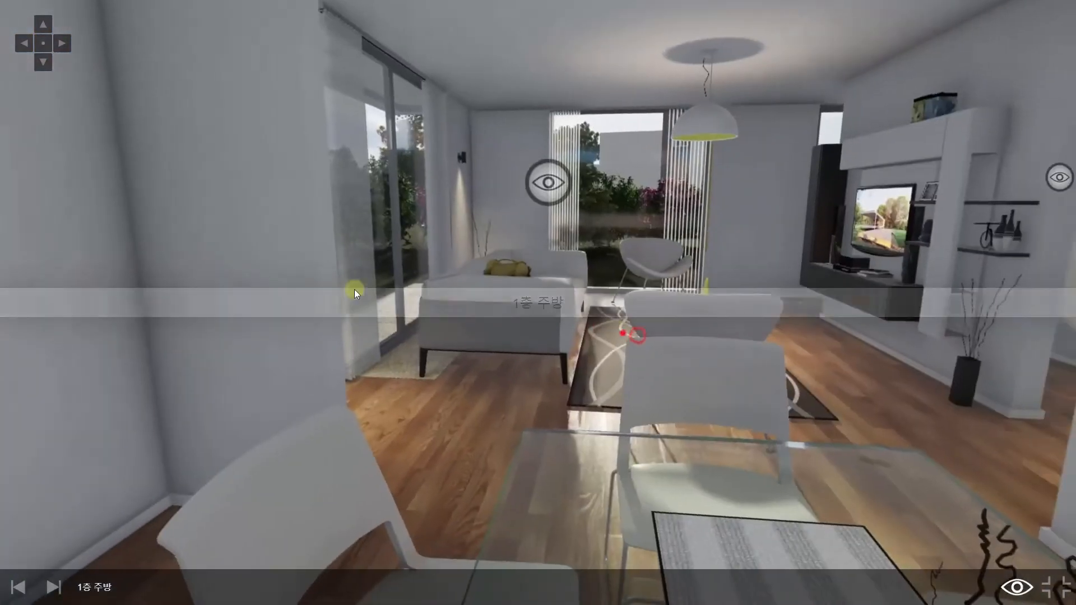
pyautogui.moveTo(354, 289); pyautogui.dragTo(291, 283)
pyautogui.moveTo(654, 355)
pyautogui.mouseDown()
pyautogui.moveTo(519, 281)
pyautogui.moveTo(425, 312)
pyautogui.mouseUp()
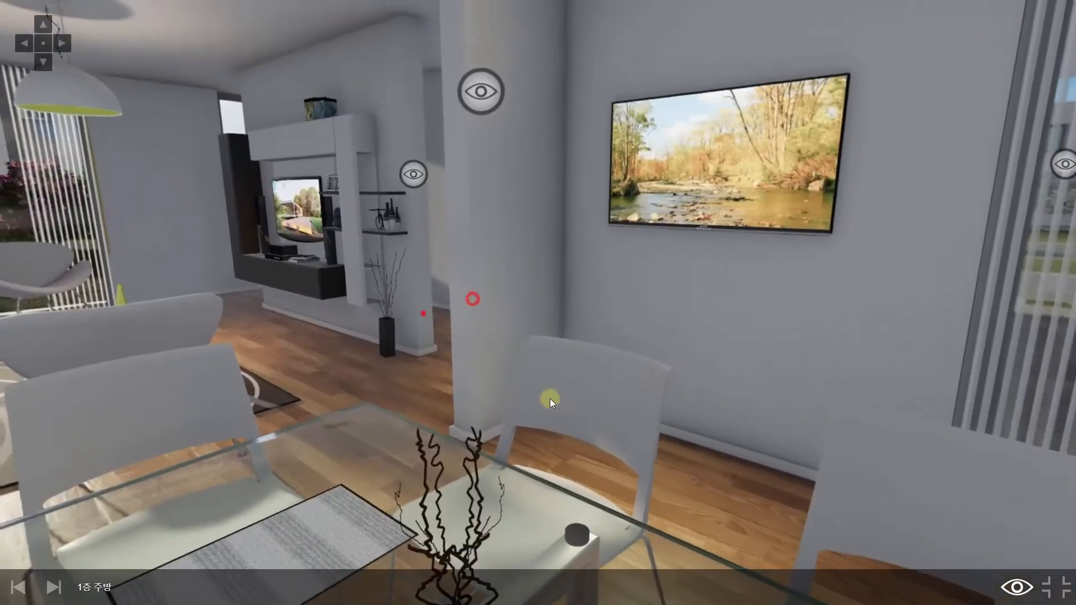
pyautogui.moveTo(550, 398); pyautogui.dragTo(423, 313)
pyautogui.moveTo(566, 308); pyautogui.dragTo(280, 315)
pyautogui.moveTo(742, 317); pyautogui.dragTo(12, 319)
pyautogui.moveTo(563, 284); pyautogui.dragTo(269, 306)
pyautogui.moveTo(617, 269)
pyautogui.mouseDown()
pyautogui.moveTo(521, 291)
pyautogui.moveTo(269, 314)
pyautogui.mouseUp()
pyautogui.moveTo(703, 252)
pyautogui.mouseDown()
pyautogui.moveTo(416, 315)
pyautogui.moveTo(84, 330)
pyautogui.mouseUp()
pyautogui.moveTo(771, 274); pyautogui.dragTo(56, 330)
pyautogui.moveTo(748, 337); pyautogui.dragTo(908, 336)
pyautogui.moveTo(474, 302); pyautogui.dragTo(806, 246)
# Go to the 1층 거실 viewpoint and look all around the living room and out to the pool
pyautogui.click(703, 245)
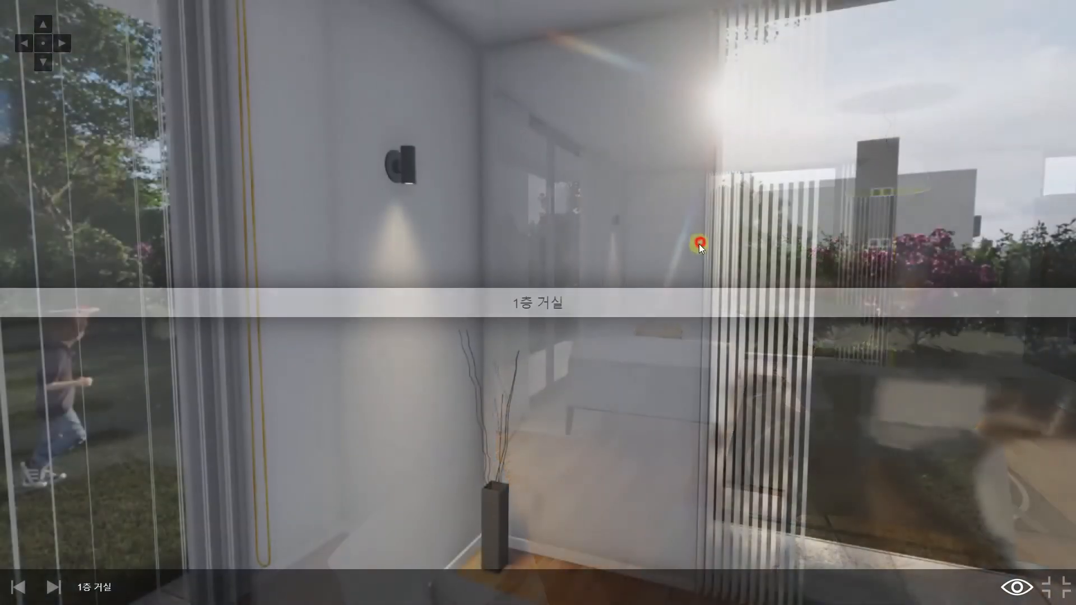
pyautogui.moveTo(344, 202); pyautogui.dragTo(828, 245)
pyautogui.moveTo(363, 224); pyautogui.dragTo(779, 225)
pyautogui.moveTo(244, 197); pyautogui.dragTo(645, 196)
pyautogui.moveTo(275, 184); pyautogui.dragTo(728, 185)
pyautogui.moveTo(123, 187); pyautogui.dragTo(829, 186)
pyautogui.moveTo(195, 202); pyautogui.dragTo(889, 218)
pyautogui.moveTo(344, 233); pyautogui.dragTo(10, 22)
pyautogui.moveTo(792, 288); pyautogui.dragTo(69, 247)
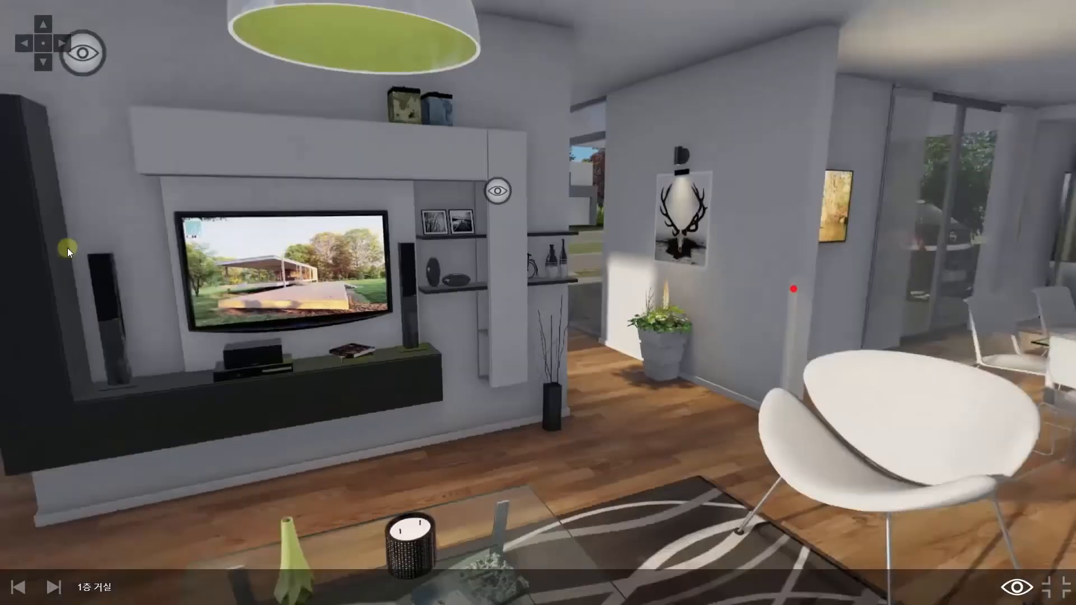
pyautogui.moveTo(542, 226); pyautogui.dragTo(74, 185)
pyautogui.moveTo(869, 236); pyautogui.dragTo(325, 240)
pyautogui.moveTo(639, 261); pyautogui.dragTo(603, 159)
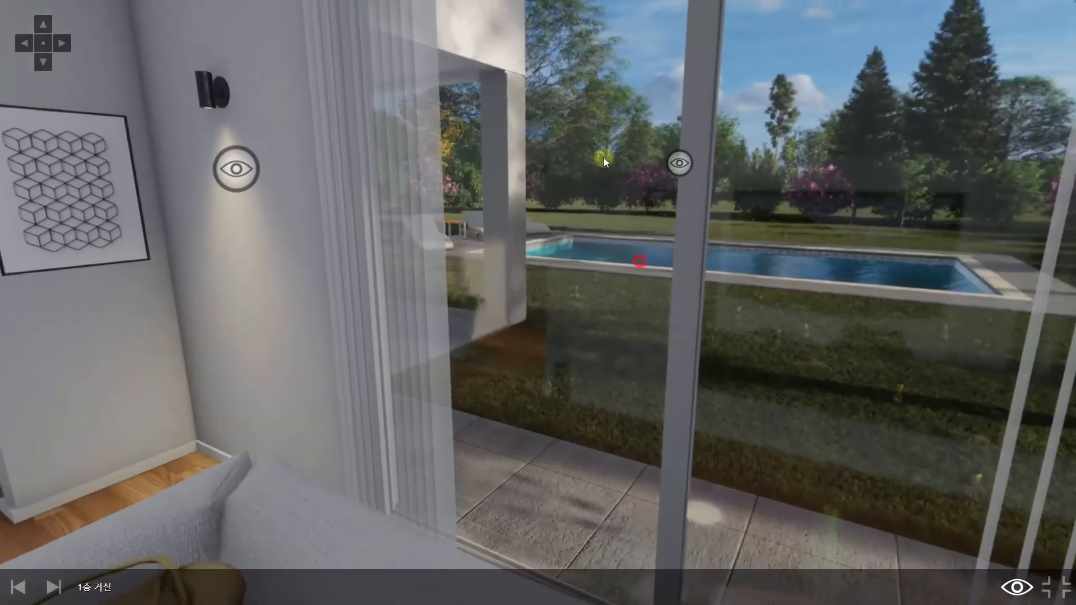
# Go to the 수영장 viewpoint and look around the pool and the rear of the house
pyautogui.click(676, 164)
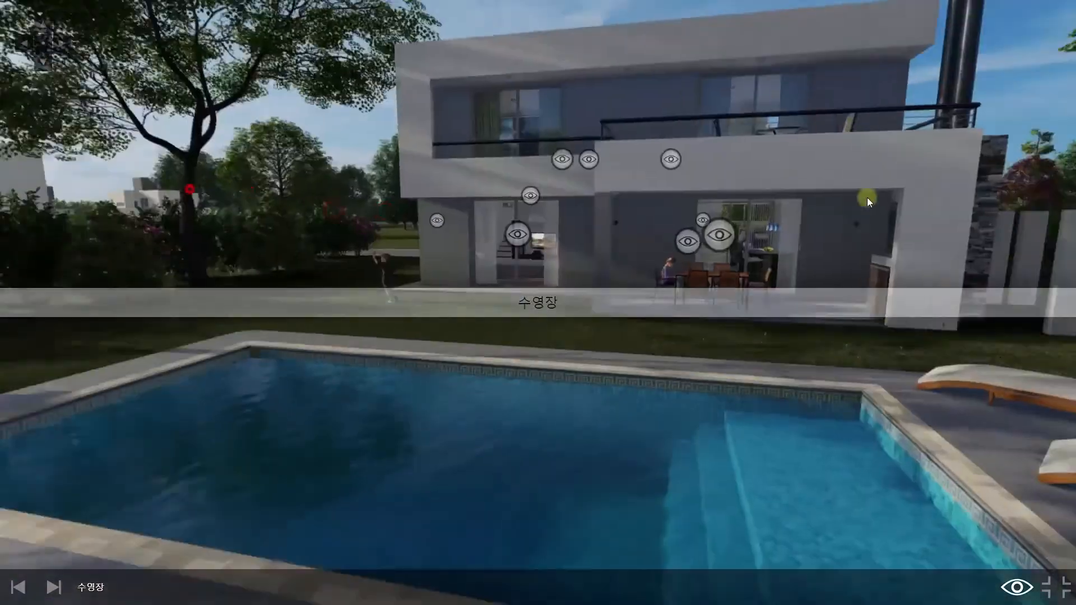
pyautogui.moveTo(867, 198); pyautogui.dragTo(953, 205)
pyautogui.moveTo(480, 216); pyautogui.dragTo(2, 149)
pyautogui.moveTo(350, 173); pyautogui.dragTo(482, 275)
# Go to the 외부 옆 viewpoint and look over the side of the house up to the tall window
pyautogui.click(497, 242)
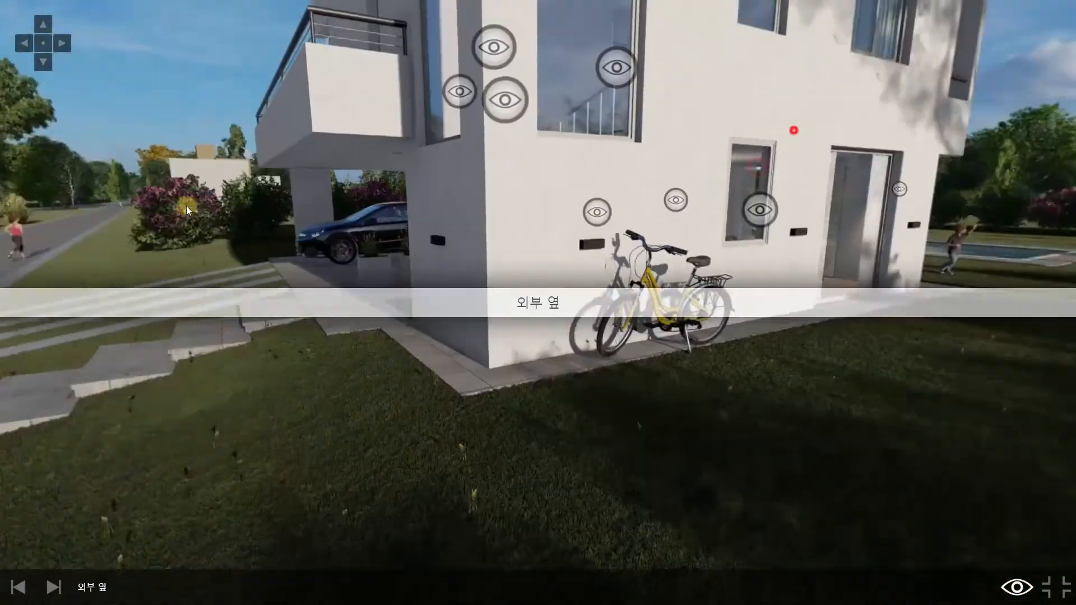
pyautogui.moveTo(186, 210); pyautogui.dragTo(163, 215)
pyautogui.moveTo(620, 137); pyautogui.dragTo(527, 258)
pyautogui.moveTo(615, 216); pyautogui.dragTo(910, 449)
pyautogui.moveTo(701, 392); pyautogui.dragTo(758, 398)
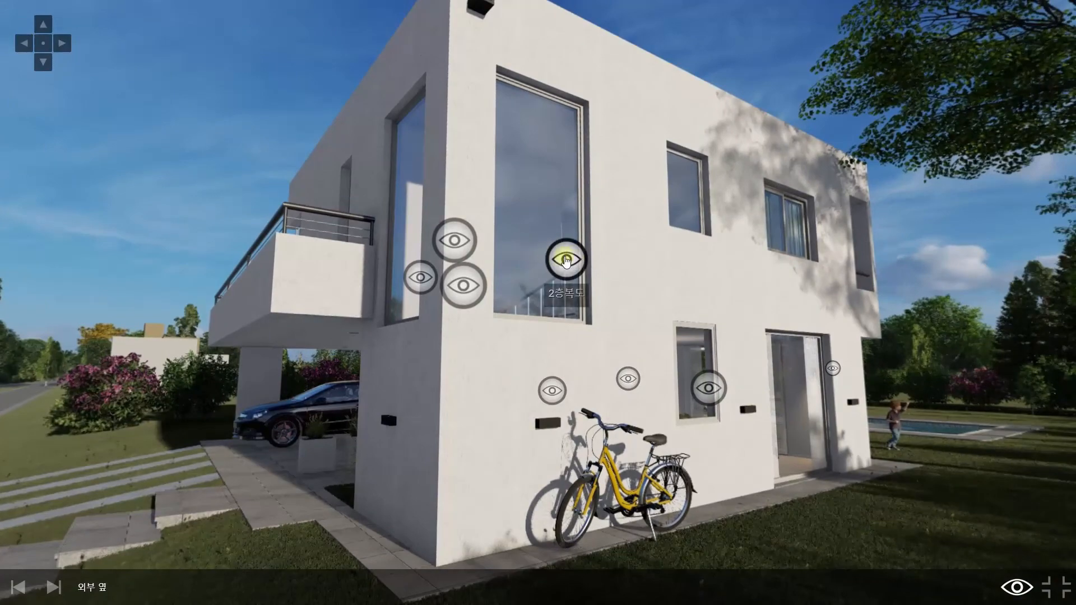
# Go through the 2층복도 viewpoint to 2층 방1, look around the bedroom and exit full screen
pyautogui.click(566, 260)
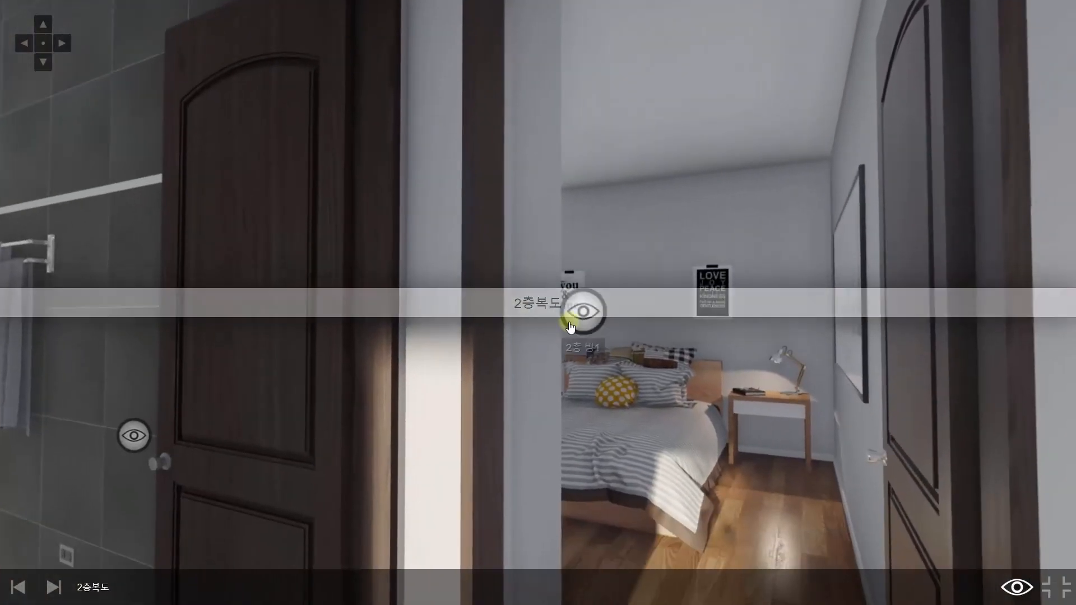
pyautogui.click(582, 312)
pyautogui.moveTo(240, 195); pyautogui.dragTo(1069, 205)
pyautogui.moveTo(343, 264); pyautogui.dragTo(918, 216)
pyautogui.moveTo(903, 185); pyautogui.dragTo(533, 182)
pyautogui.moveTo(977, 189); pyautogui.dragTo(430, 171)
pyautogui.moveTo(638, 205); pyautogui.dragTo(77, 159)
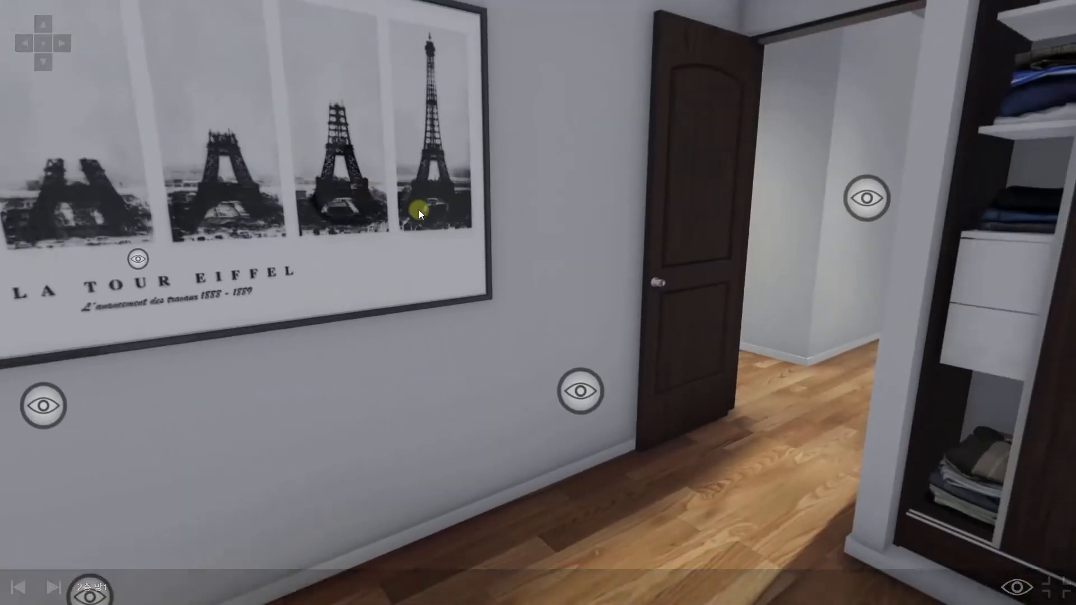
pyautogui.press('Escape')
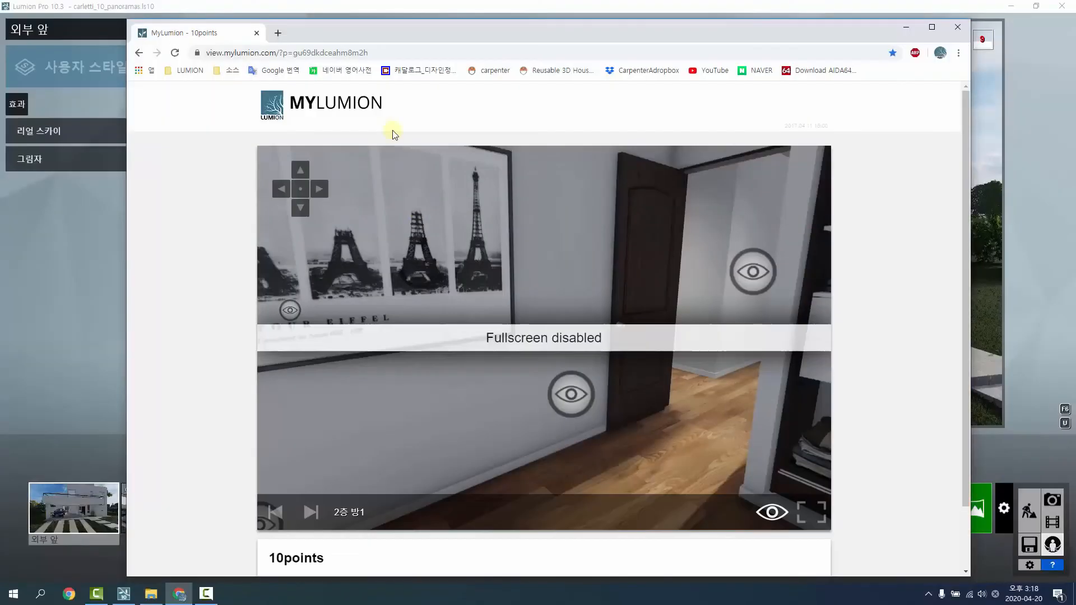
# Select the full web address of the 10points panorama page
pyautogui.click(406, 52)
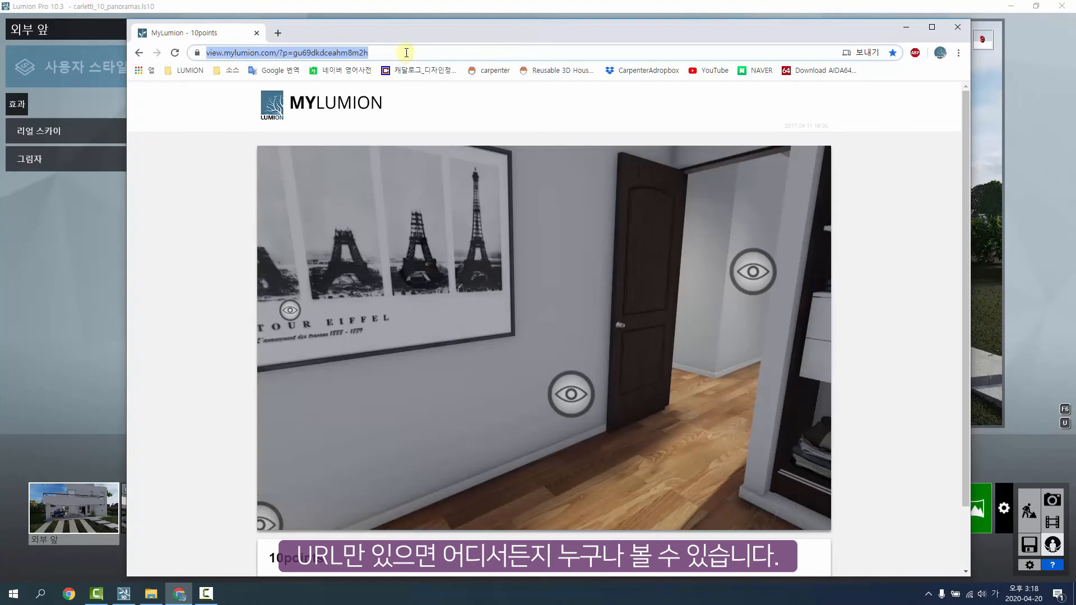
pyautogui.moveTo(407, 52); pyautogui.dragTo(228, 45)
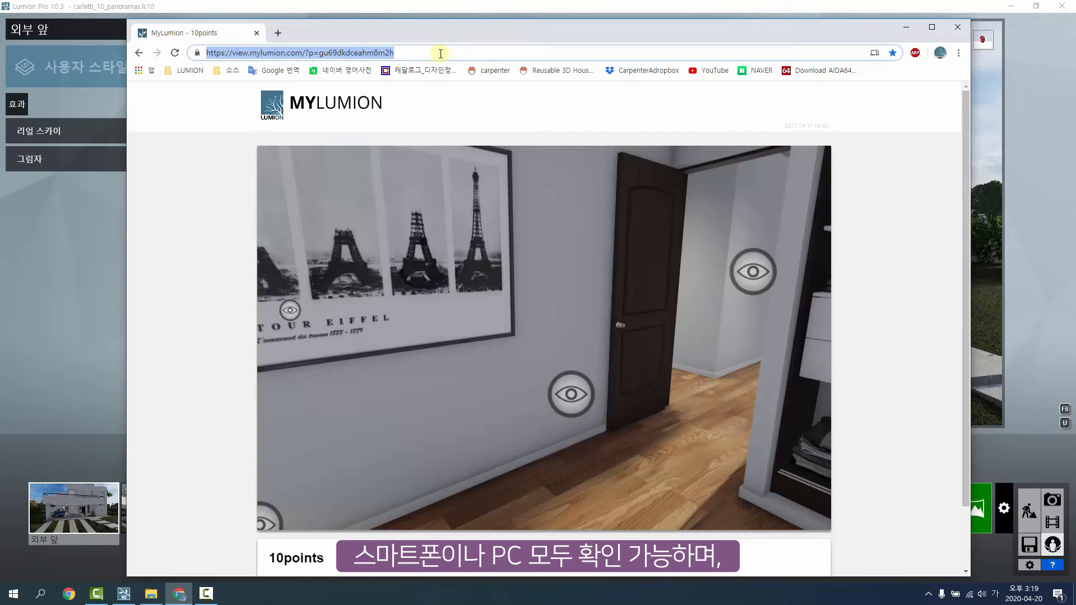
pyautogui.moveTo(426, 53); pyautogui.dragTo(204, 38)
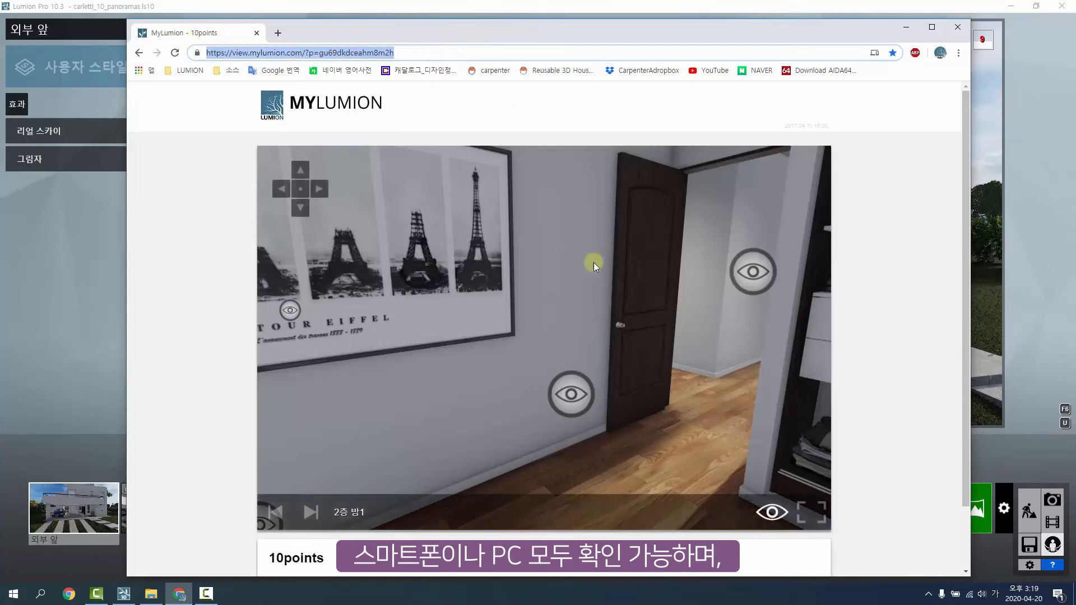
# Look around the 2층 방1 bedroom in the embedded panorama, ending at the yellow chair and balcony windows
pyautogui.moveTo(594, 262); pyautogui.dragTo(442, 314)
pyautogui.moveTo(557, 260); pyautogui.dragTo(414, 297)
pyautogui.moveTo(563, 240); pyautogui.dragTo(414, 269)
pyautogui.moveTo(656, 269); pyautogui.dragTo(232, 223)
pyautogui.moveTo(624, 259); pyautogui.dragTo(448, 286)
pyautogui.moveTo(587, 285); pyautogui.dragTo(493, 279)
pyautogui.moveTo(638, 288); pyautogui.dragTo(449, 281)
pyautogui.moveTo(657, 279); pyautogui.dragTo(426, 274)
pyautogui.moveTo(589, 277); pyautogui.dragTo(207, 269)
pyautogui.moveTo(617, 212); pyautogui.dragTo(204, 257)
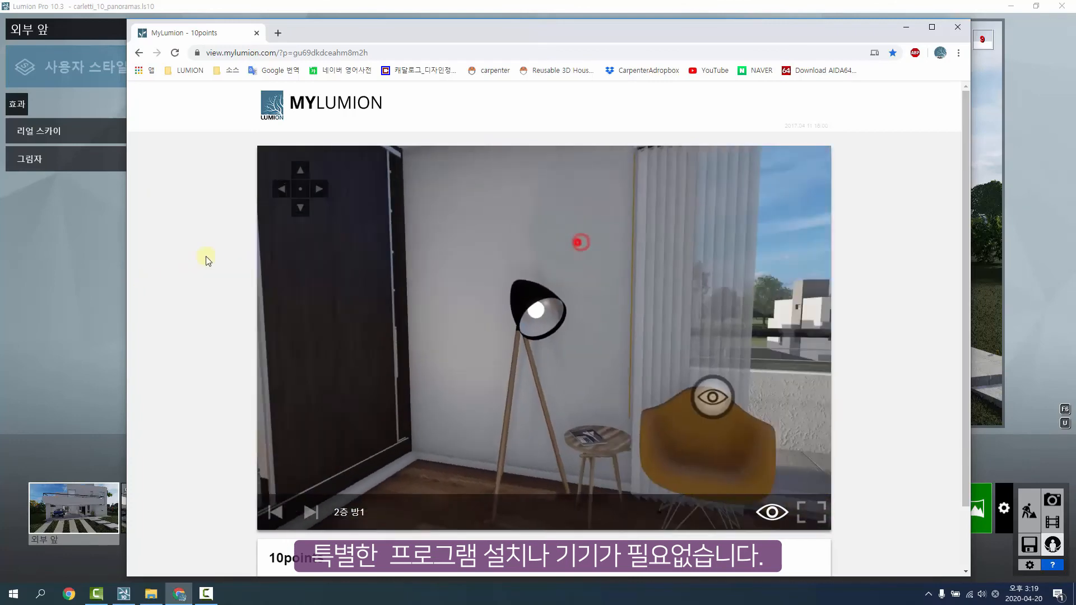
pyautogui.moveTo(558, 235); pyautogui.dragTo(876, 271)
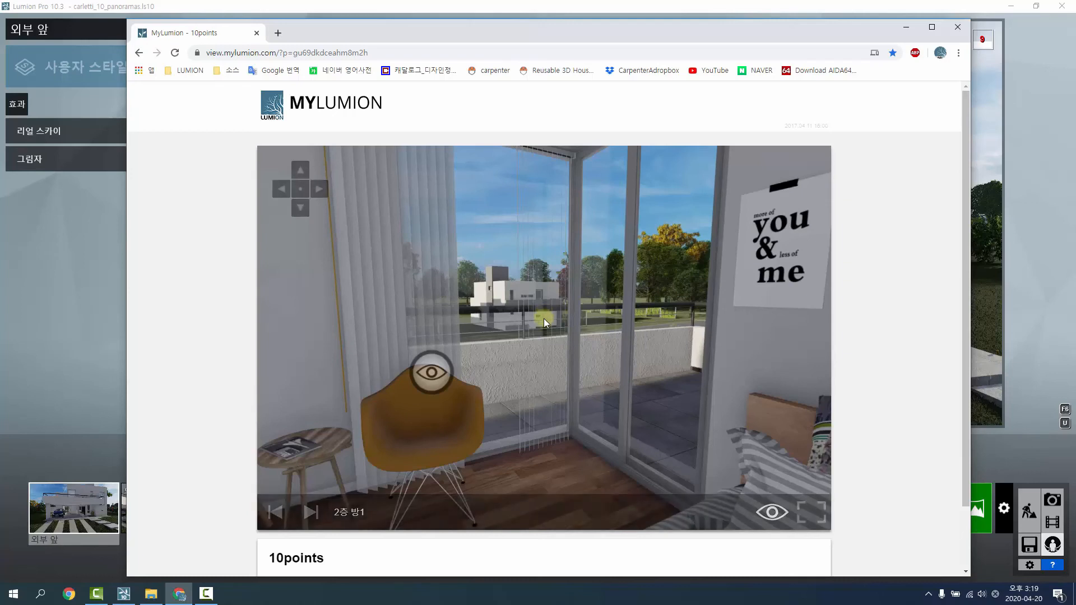
pyautogui.moveTo(546, 324)
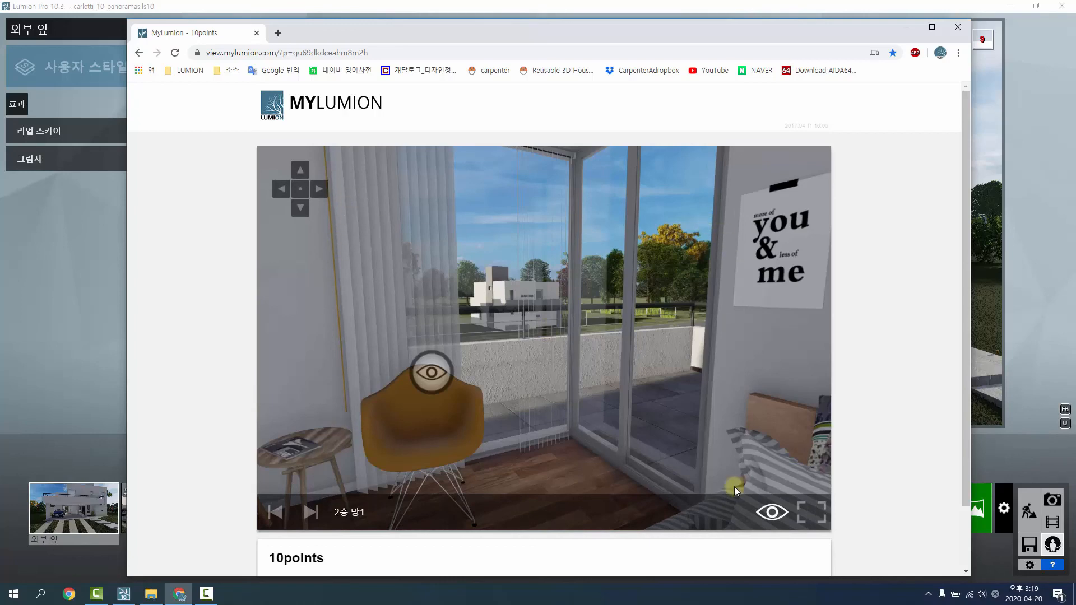
# Switch to the Lumion window, return to the MyLumion page in the browser and focus its web address
pyautogui.click(847, 480)
pyautogui.click(86, 342)
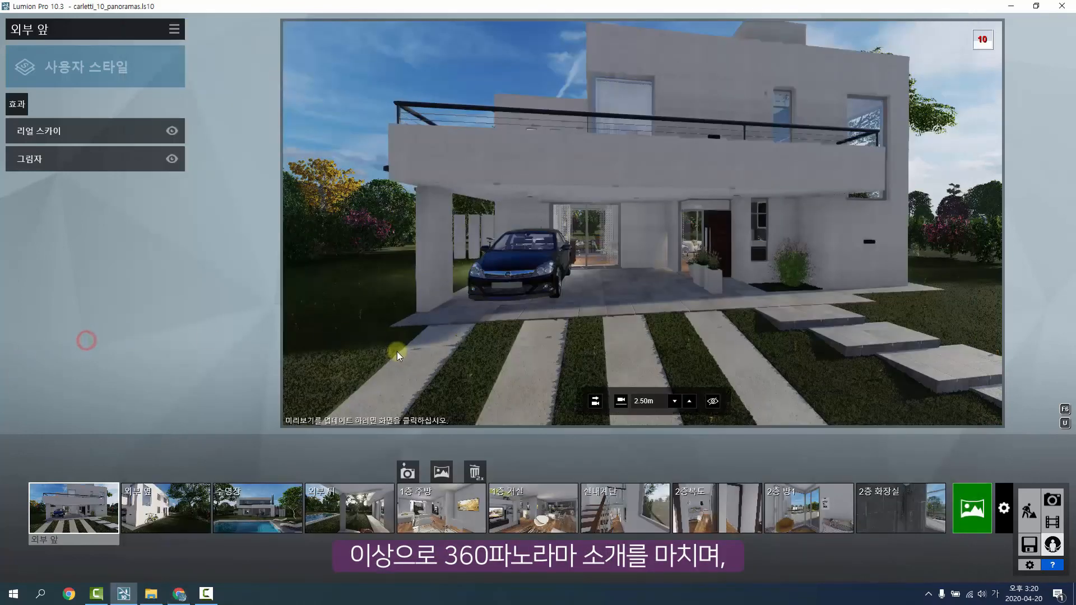
pyautogui.hotkey('alt', 'Tab')
pyautogui.click(384, 51)
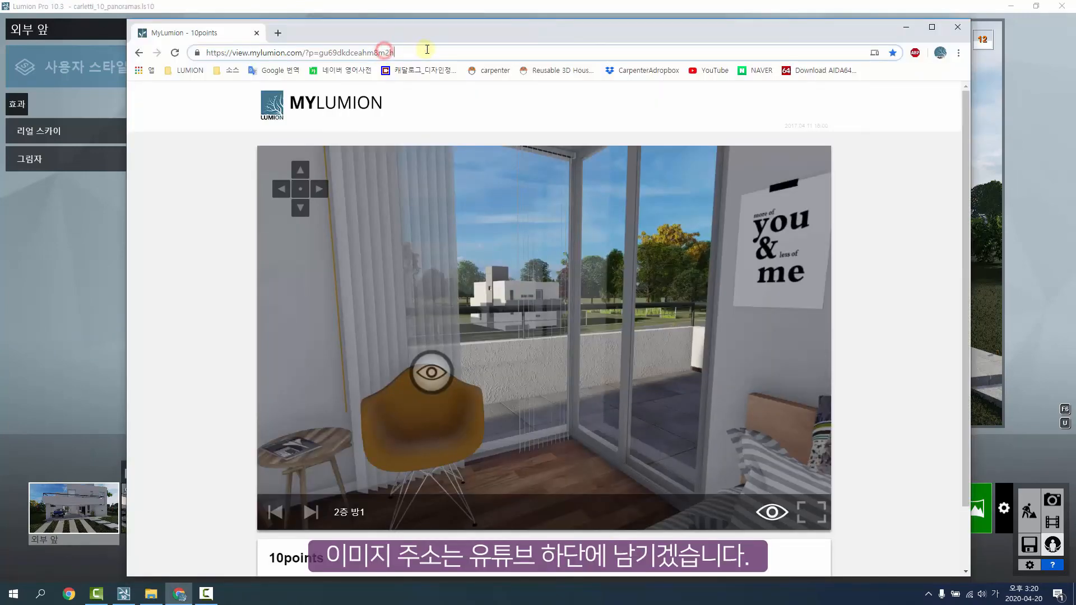